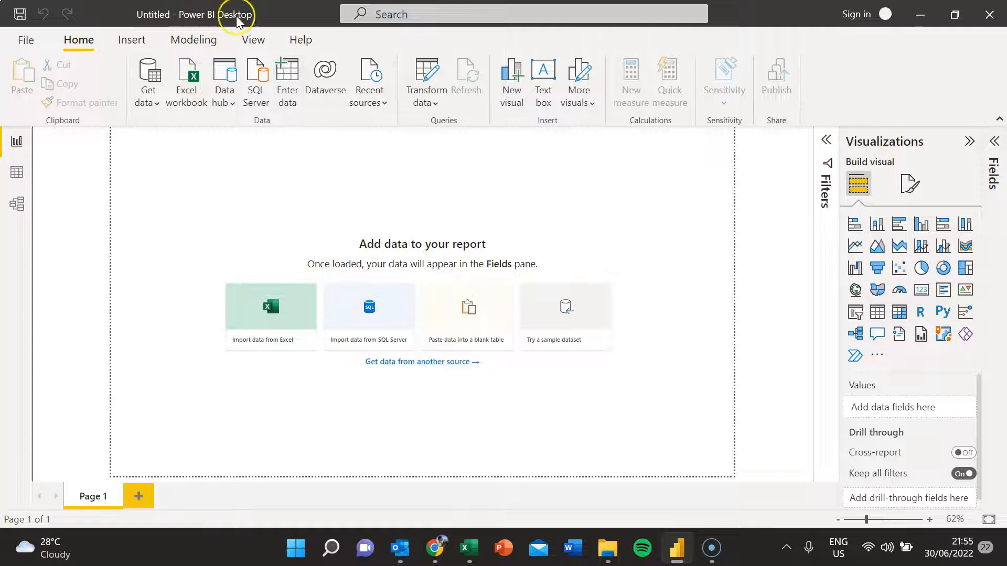
Switch to the investment portfolio workbook in Excel and examine the current stock holdings and their Current Price column
{"action": "left_click", "coordinate": [676, 550]}
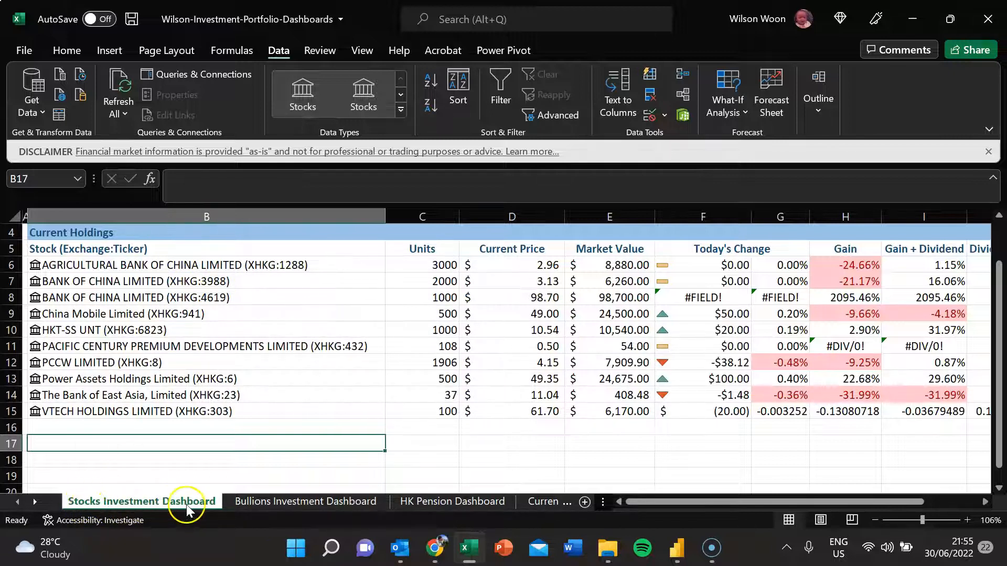
{"action": "left_click", "coordinate": [264, 400]}
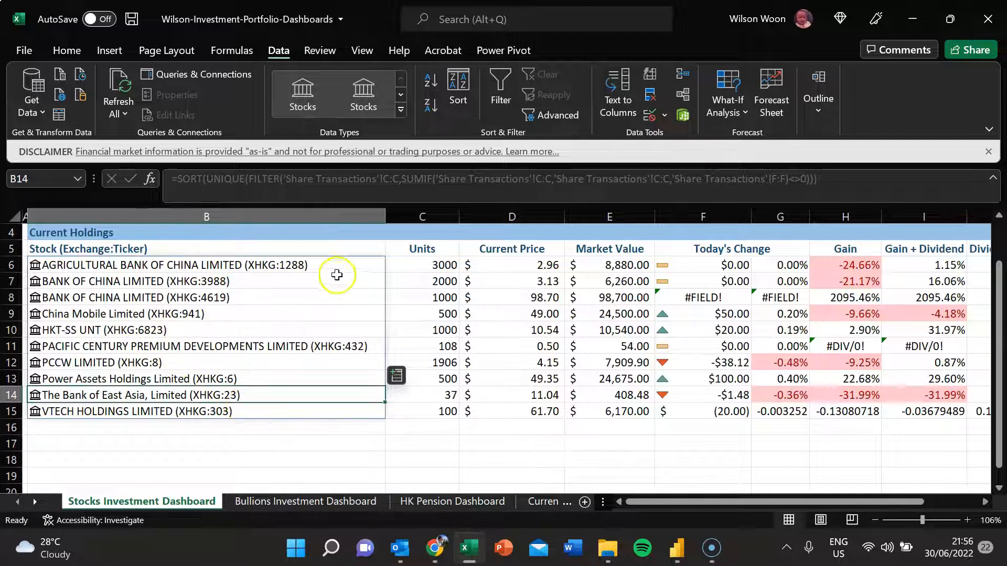
{"action": "left_click", "coordinate": [544, 211]}
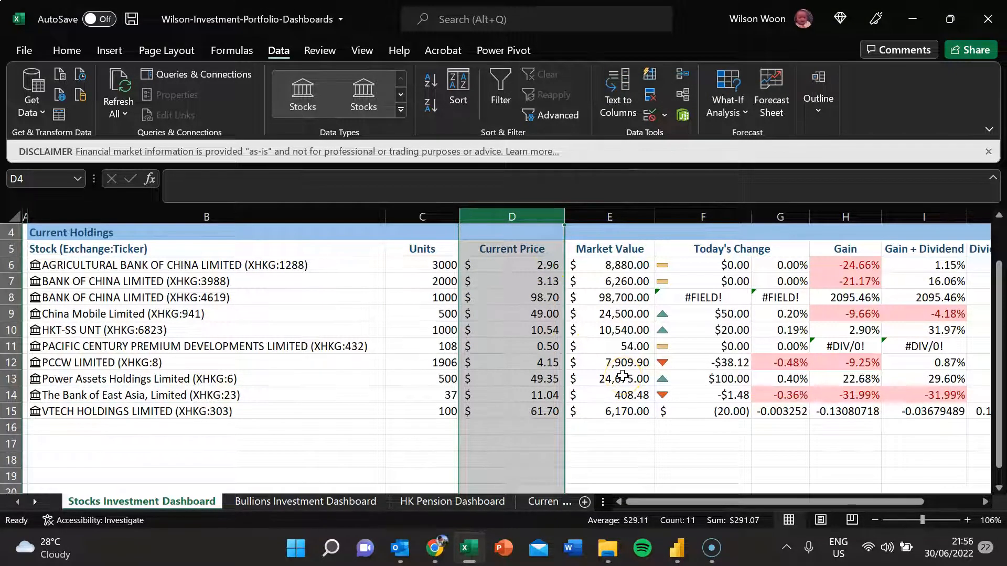
{"action": "left_click", "coordinate": [363, 442]}
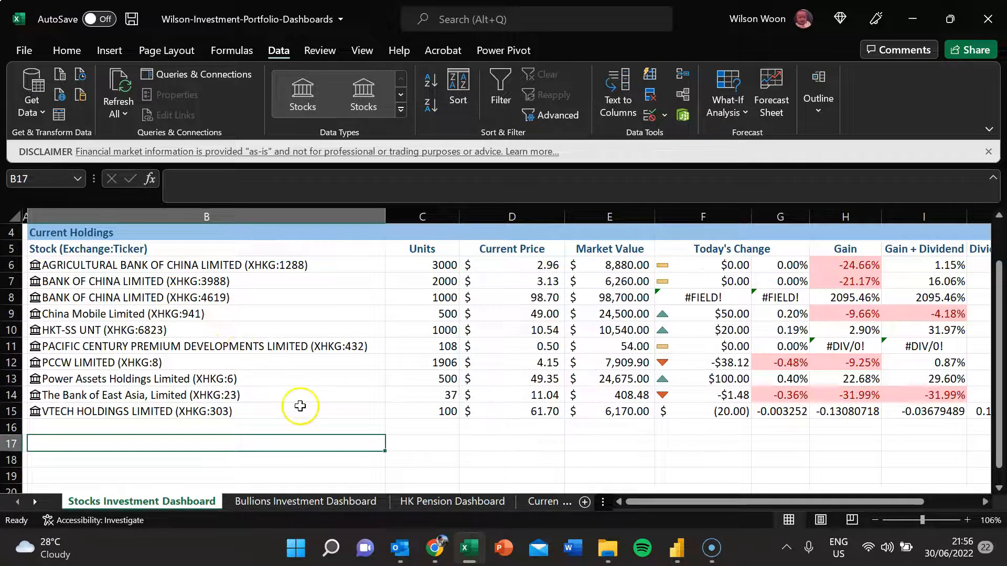
{"action": "left_click", "coordinate": [214, 411]}
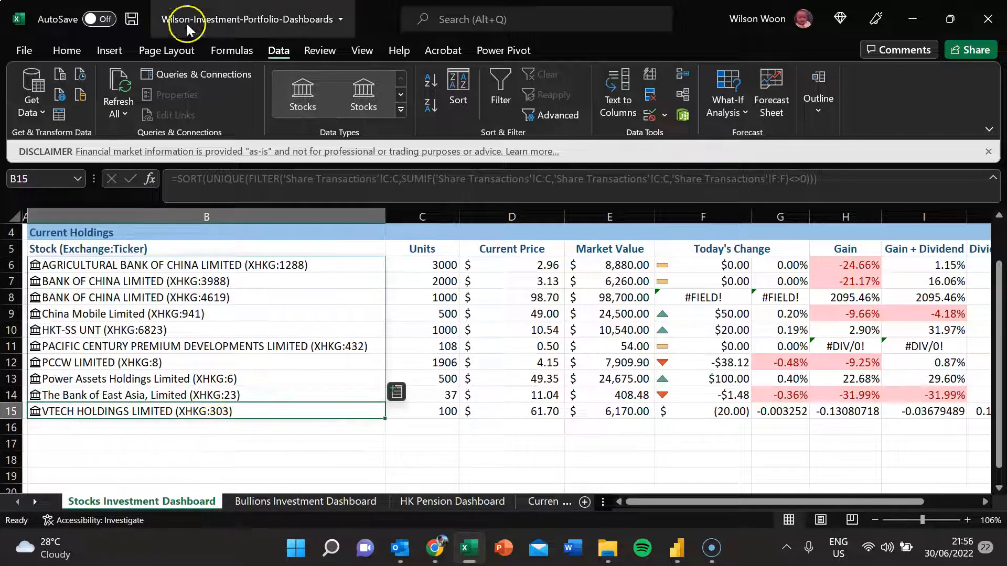
Enter 303.XHKG in cell B17 below the holdings and convert it to the Stocks data type
{"action": "left_click", "coordinate": [229, 446]}
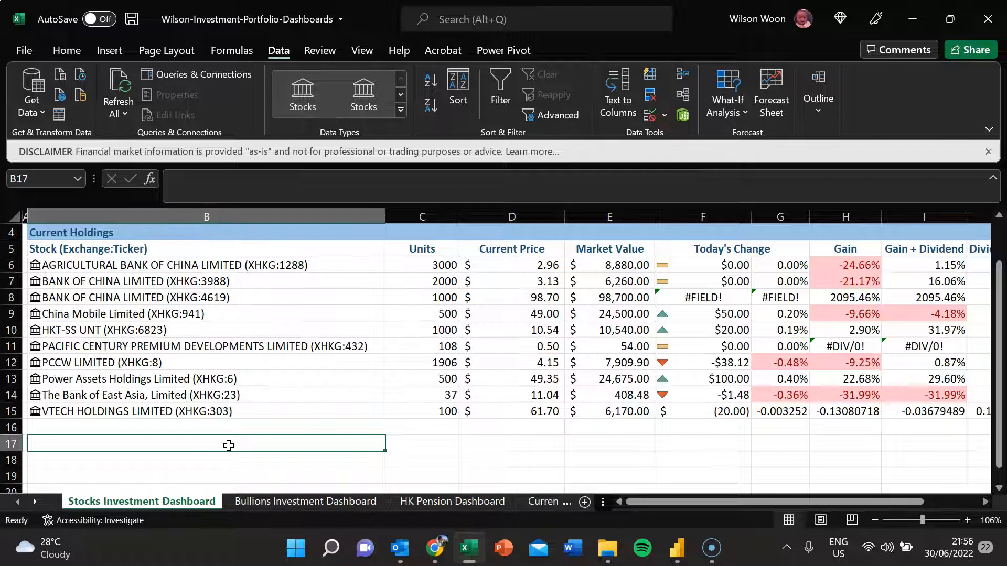
{"action": "type", "text": "303.XHKG"}
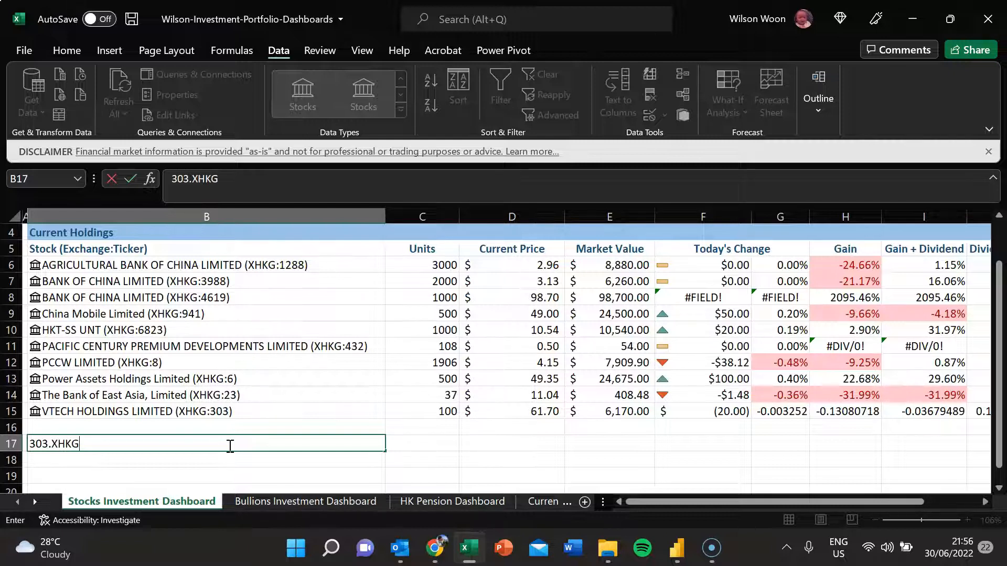
{"action": "key", "text": "Return"}
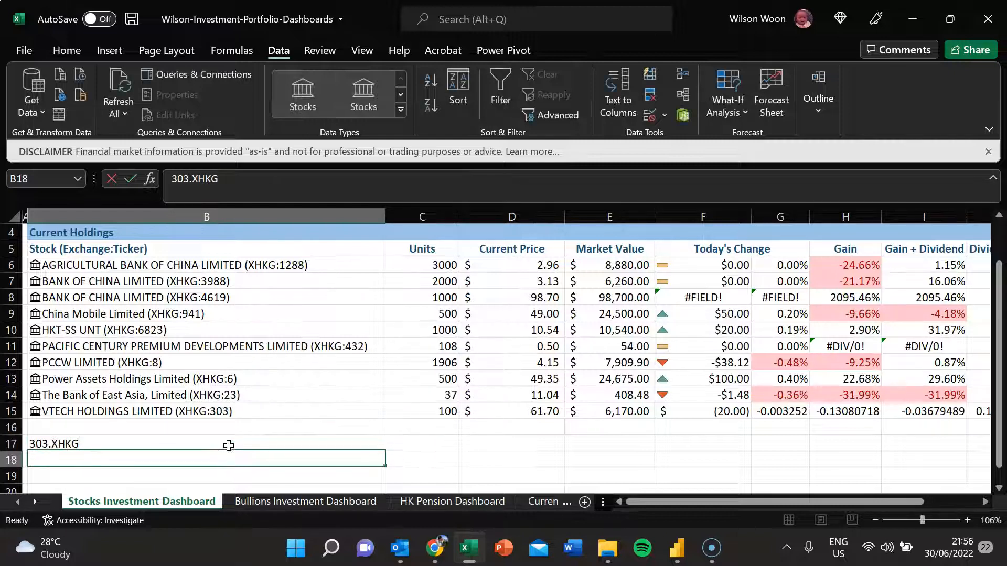
{"action": "left_click", "coordinate": [229, 445]}
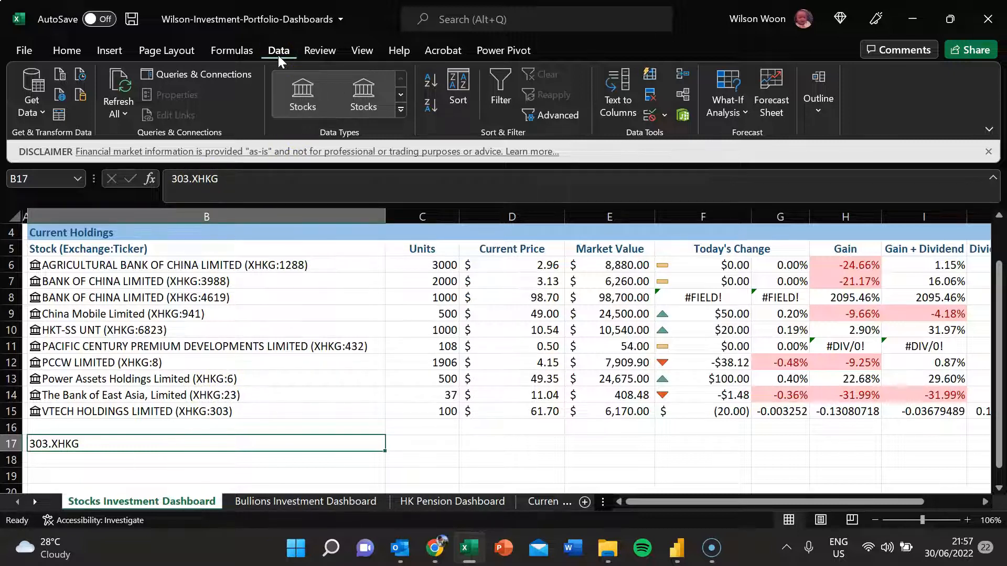
{"action": "left_click", "coordinate": [297, 100]}
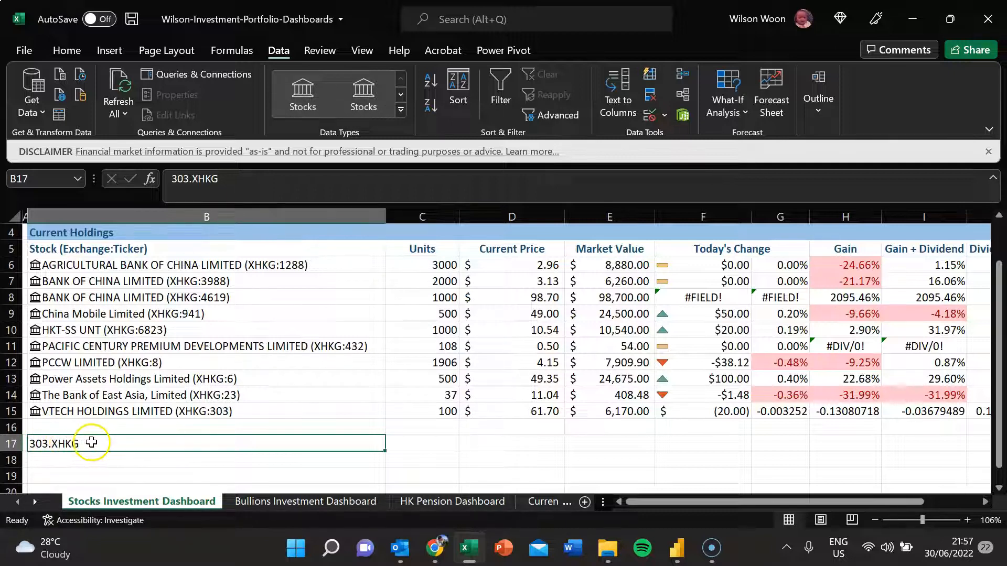
{"action": "left_click", "coordinate": [300, 96]}
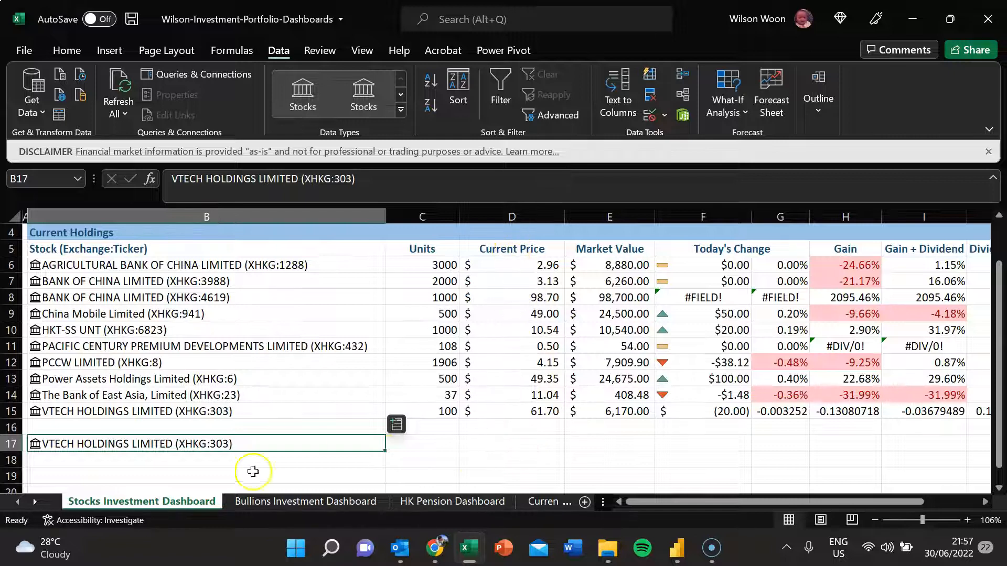
Enter the formula =B17.Price in cell D17 to retrieve the stock's price from the data type
{"action": "left_click", "coordinate": [507, 443]}
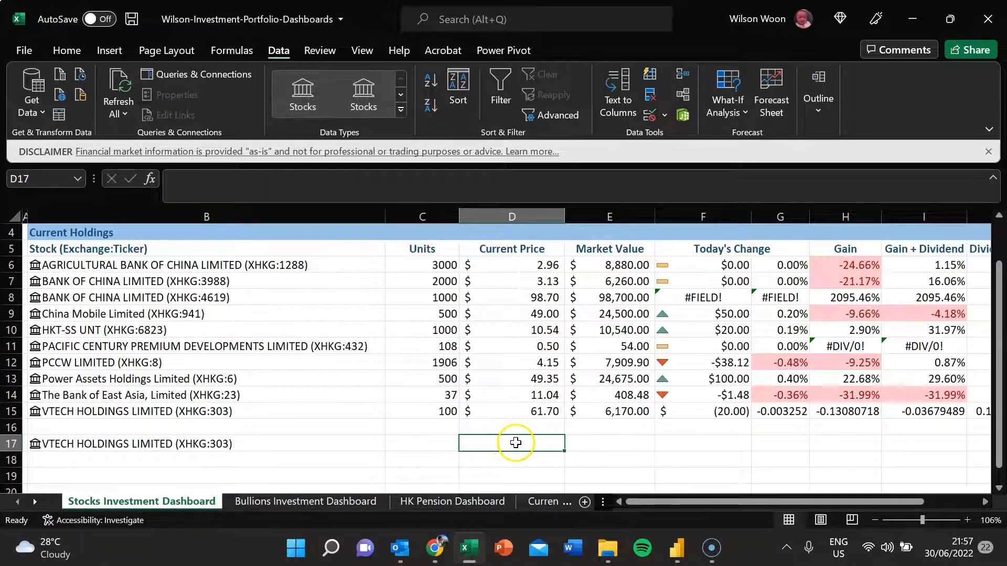
{"action": "type", "text": "="}
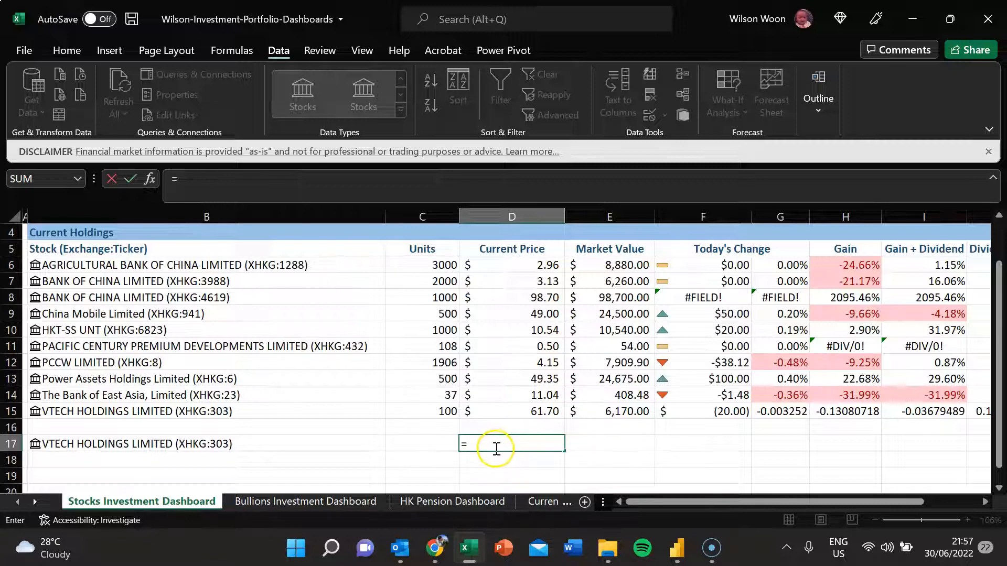
{"action": "left_click", "coordinate": [227, 445]}
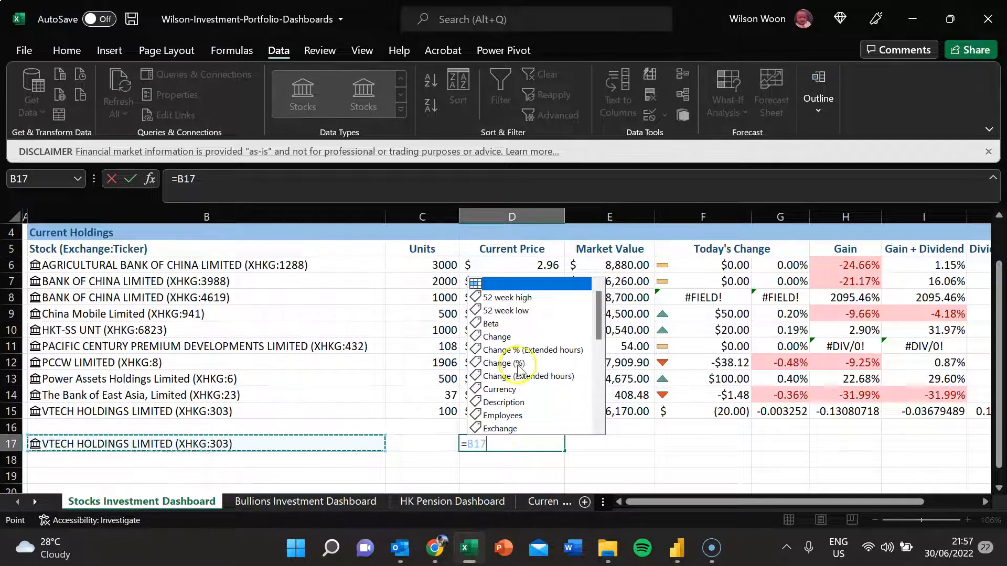
{"action": "scroll", "coordinate": [518, 378], "scroll_direction": "down", "scroll_amount": 7}
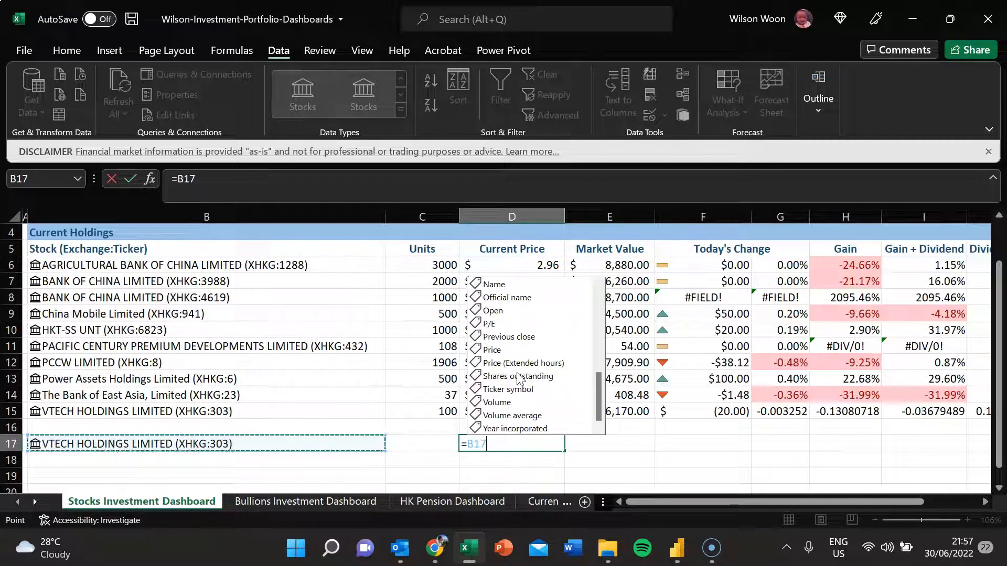
{"action": "scroll", "coordinate": [518, 377], "scroll_direction": "up", "scroll_amount": 5}
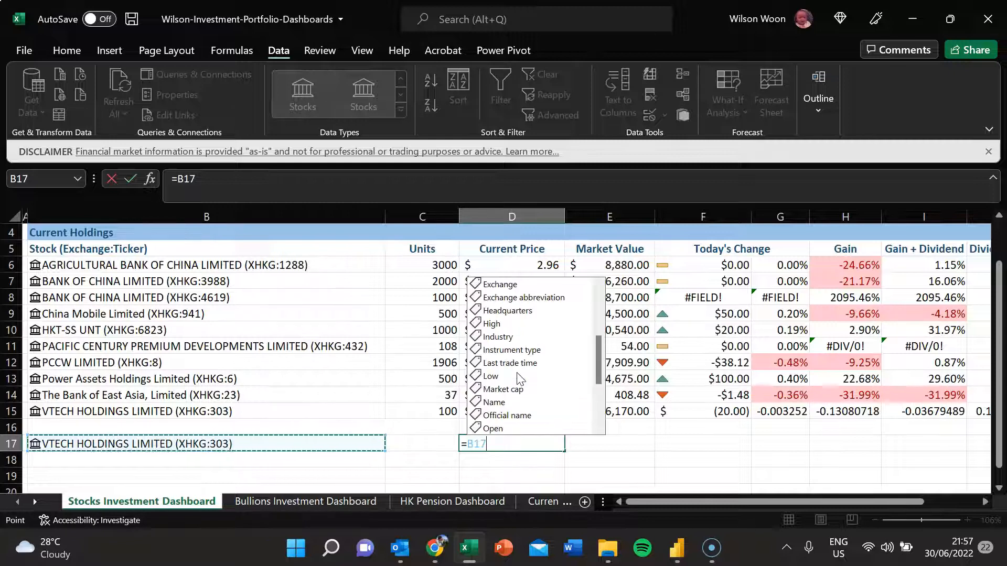
{"action": "scroll", "coordinate": [518, 378], "scroll_direction": "down", "scroll_amount": 3}
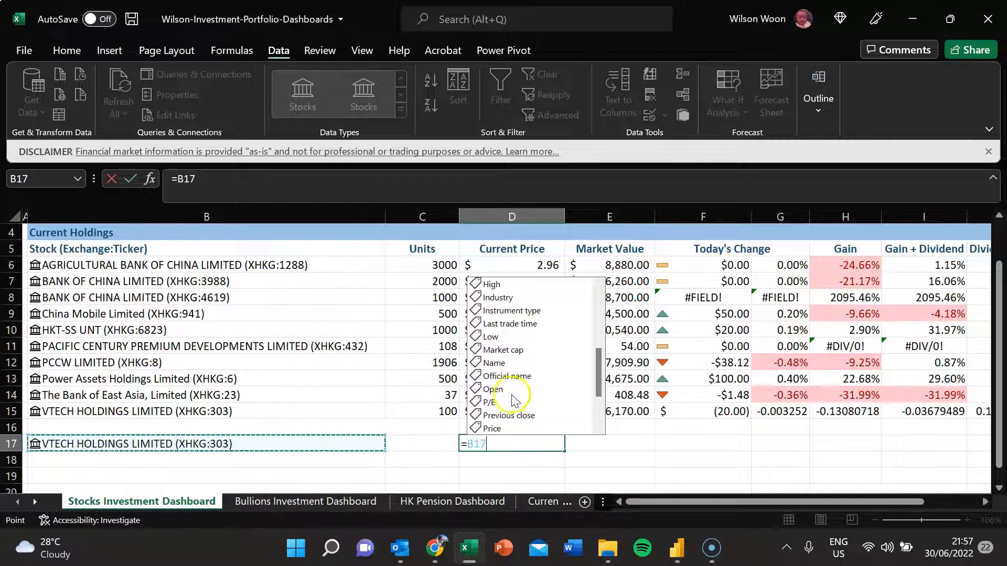
{"action": "scroll", "coordinate": [511, 417], "scroll_direction": "down", "scroll_amount": 1}
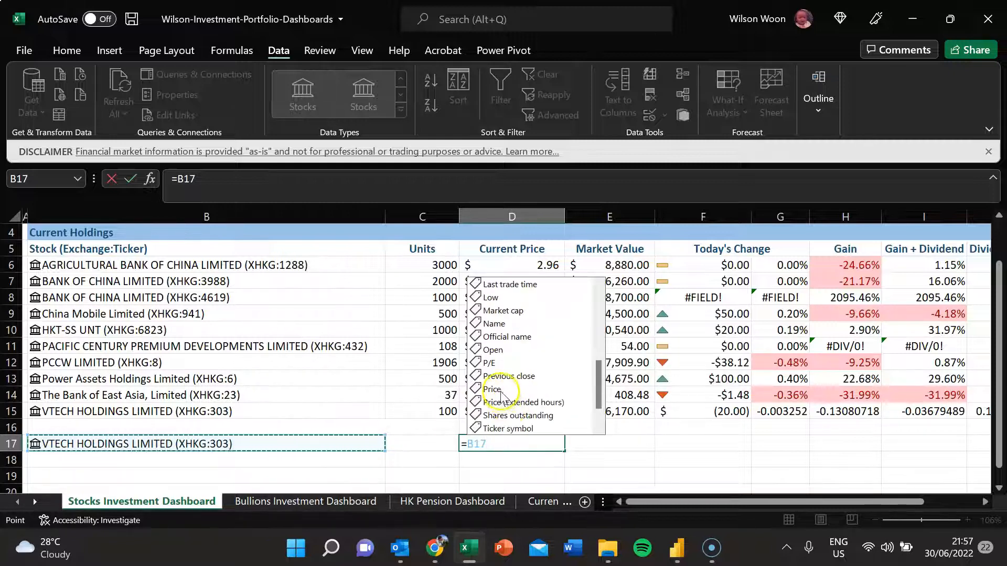
{"action": "left_click", "coordinate": [495, 389]}
{"action": "double_click", "coordinate": [496, 389]}
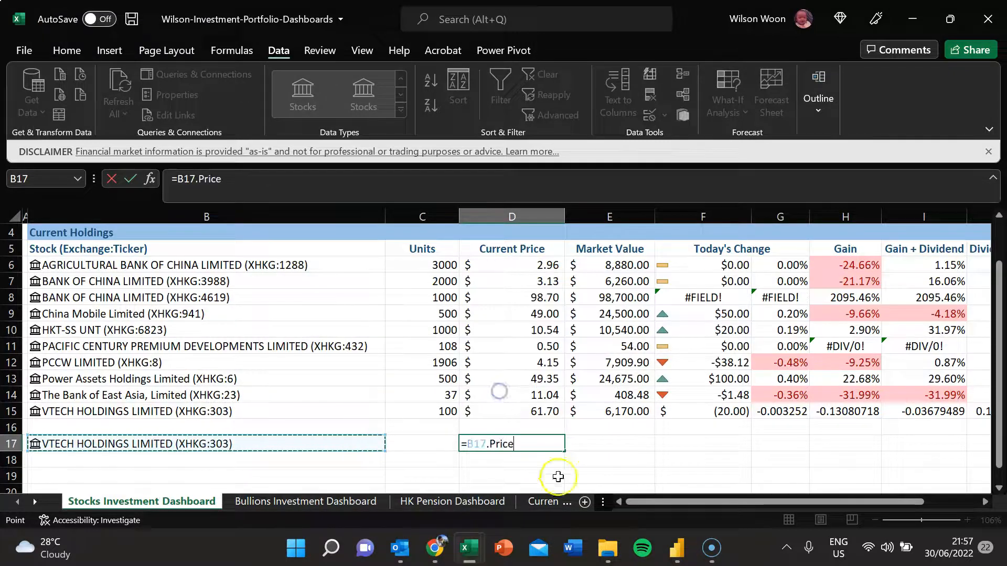
{"action": "key", "text": "Return"}
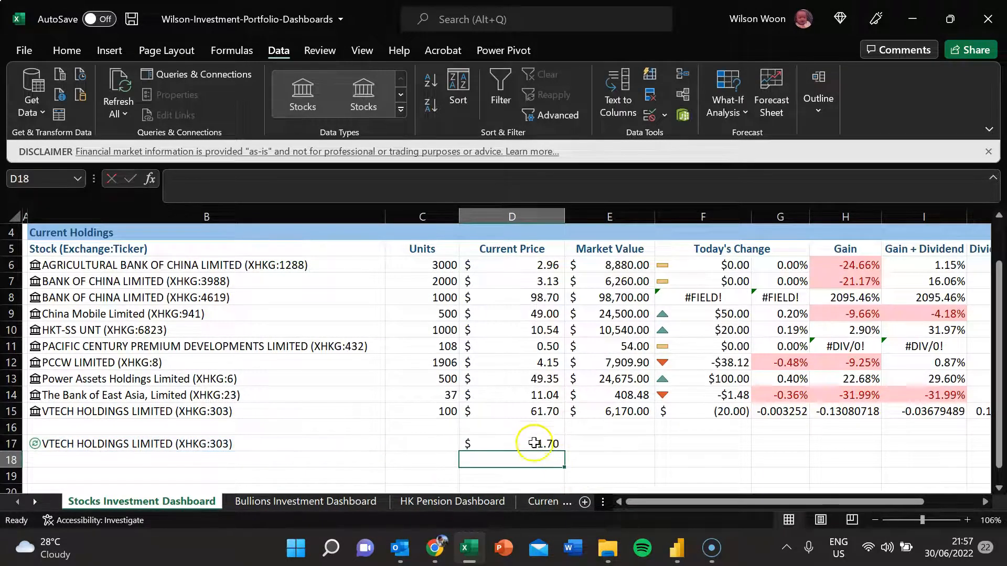
{"action": "left_click", "coordinate": [525, 444]}
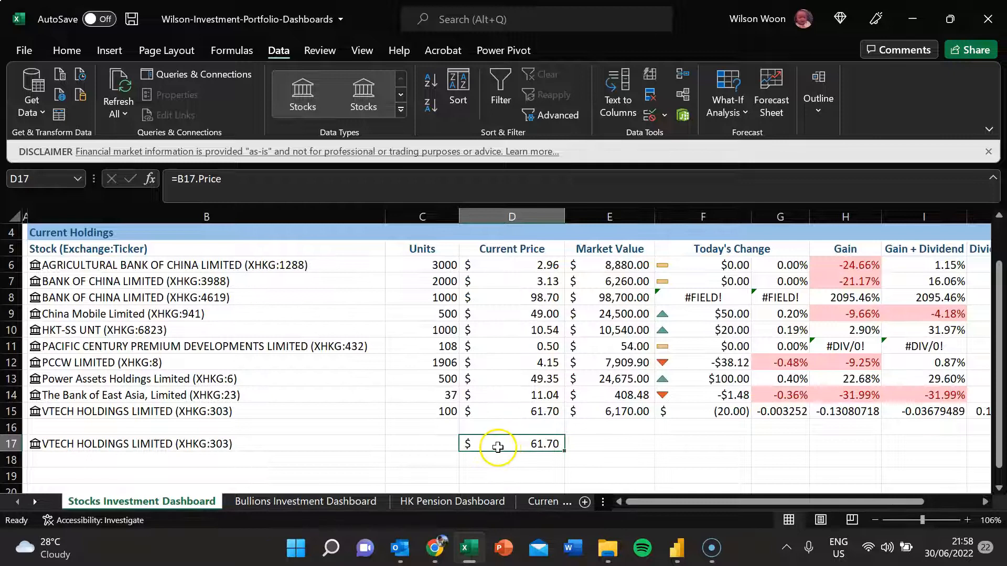
Review the Market Value, Today's Change, Gain and Gain + Dividend columns, and check the price formula in D17
{"action": "left_click", "coordinate": [616, 216]}
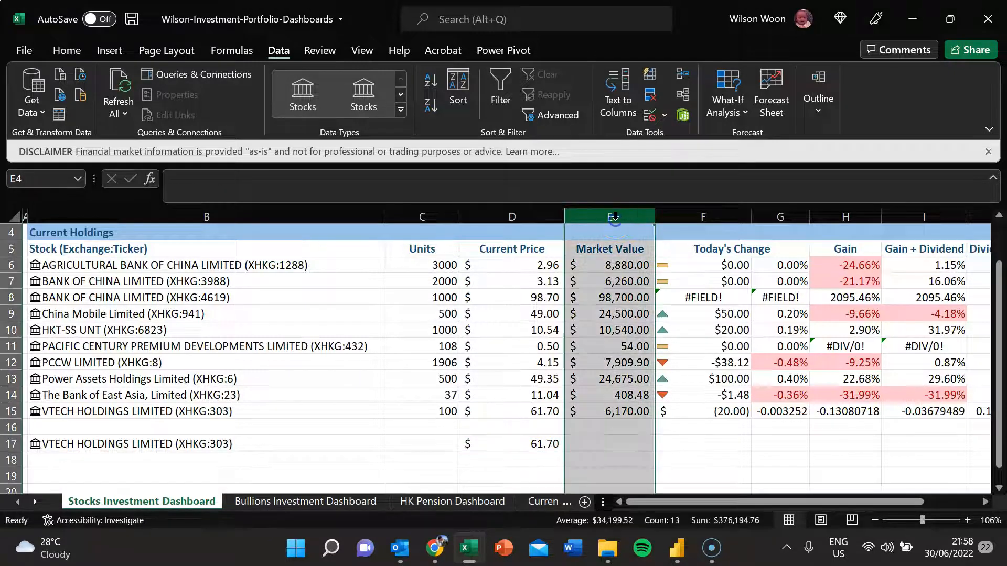
{"action": "left_click", "coordinate": [714, 215]}
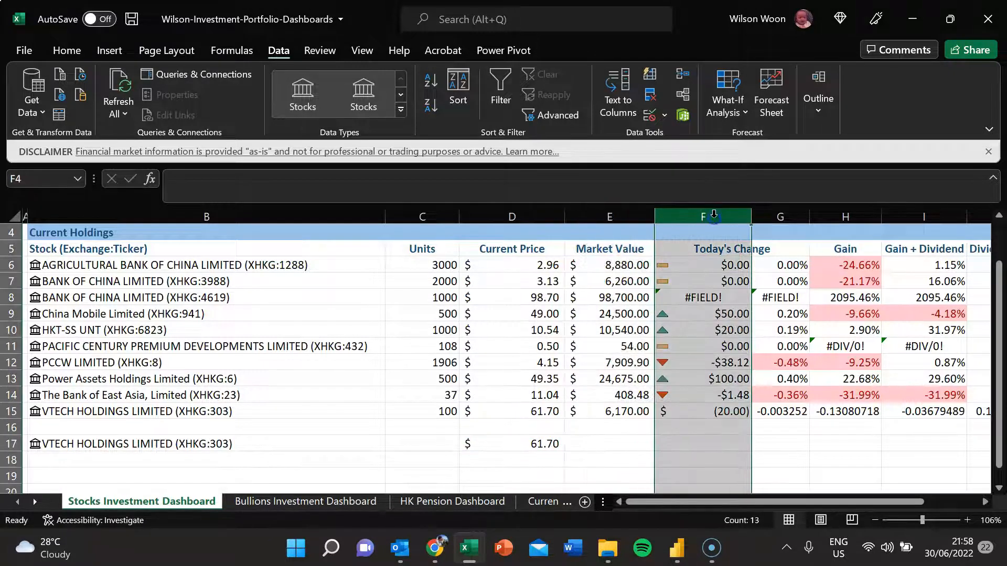
{"action": "left_click", "coordinate": [790, 217]}
{"action": "left_click", "coordinate": [842, 218]}
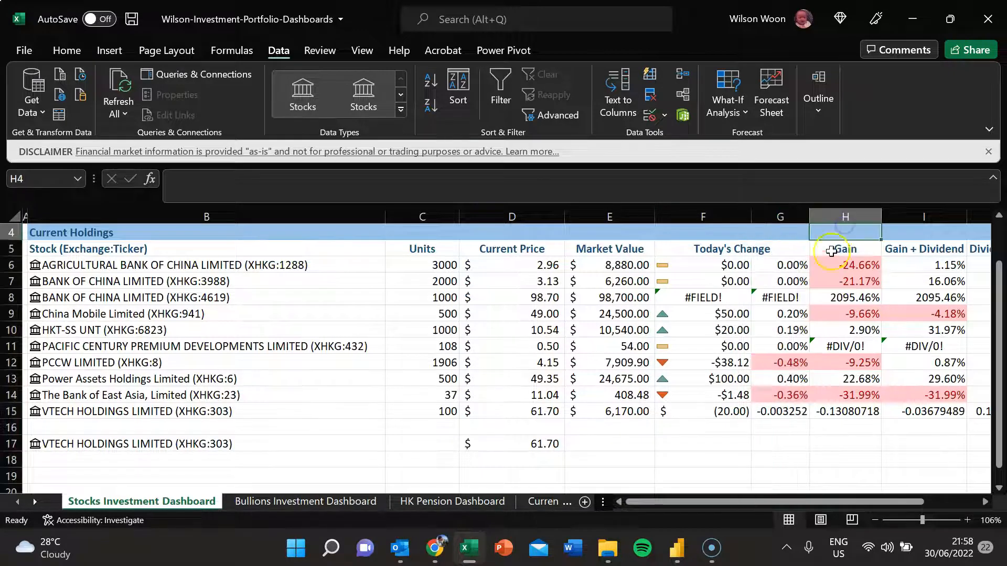
{"action": "left_click", "coordinate": [911, 215]}
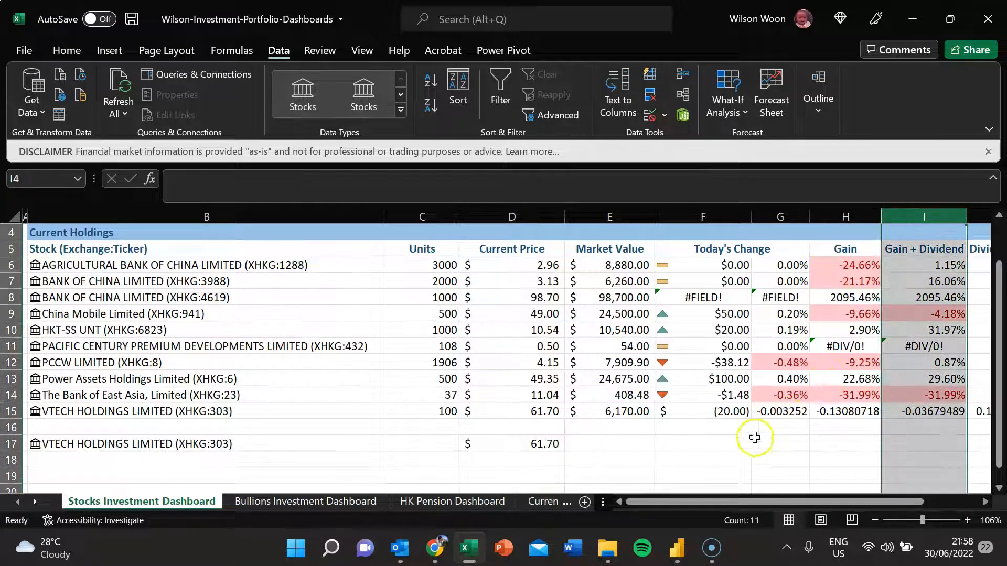
{"action": "left_click", "coordinate": [548, 444]}
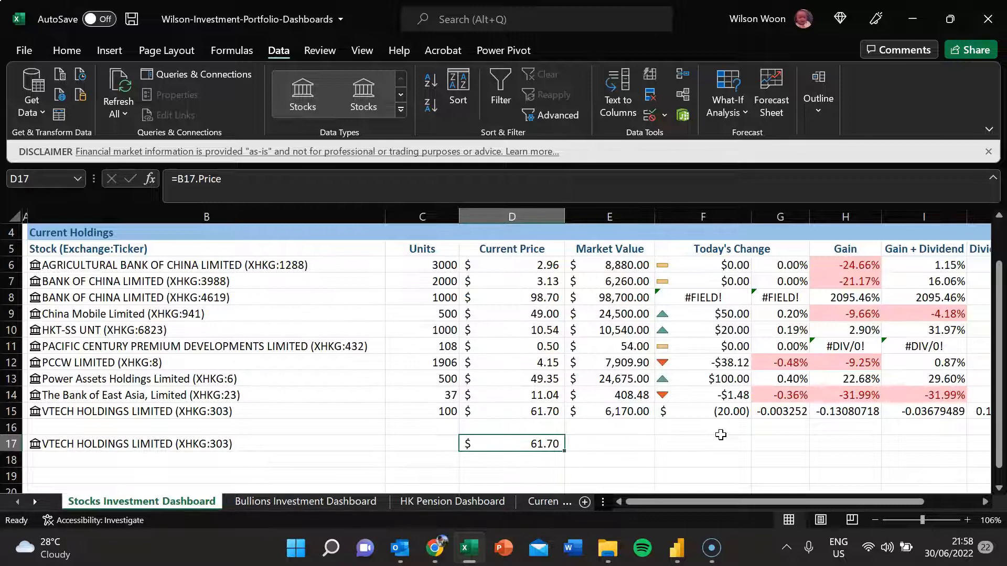
Switch to Power BI Desktop and view the blank report's options for adding data, comparing with the Excel holdings
{"action": "mouse_move", "coordinate": [676, 548]}
{"action": "left_click", "coordinate": [692, 472]}
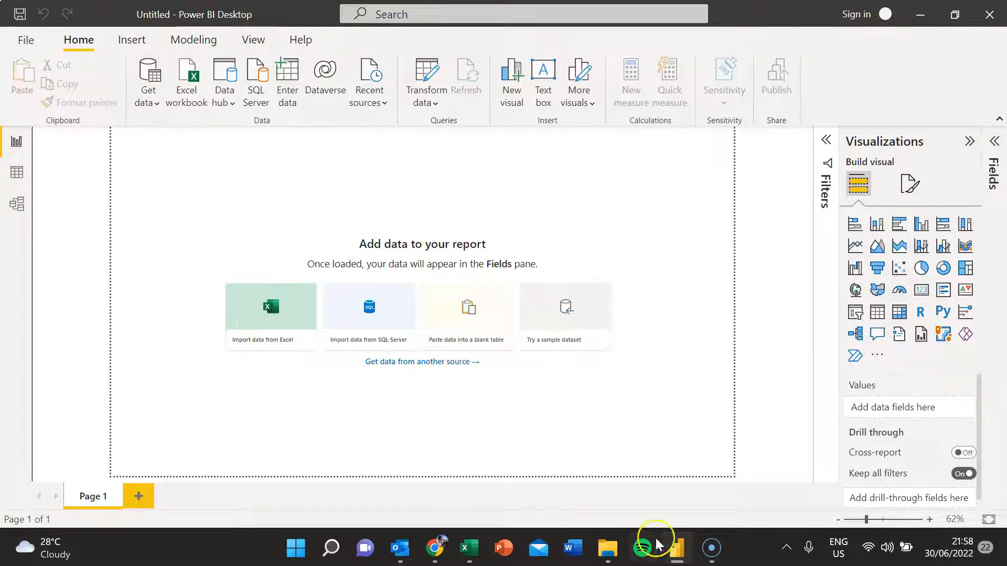
{"action": "mouse_move", "coordinate": [712, 551]}
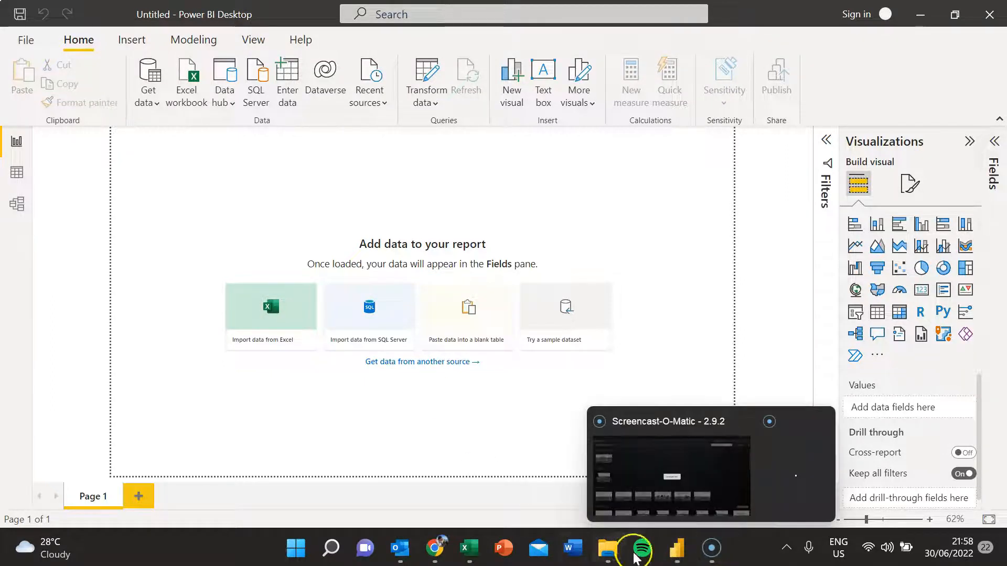
{"action": "left_click", "coordinate": [675, 553]}
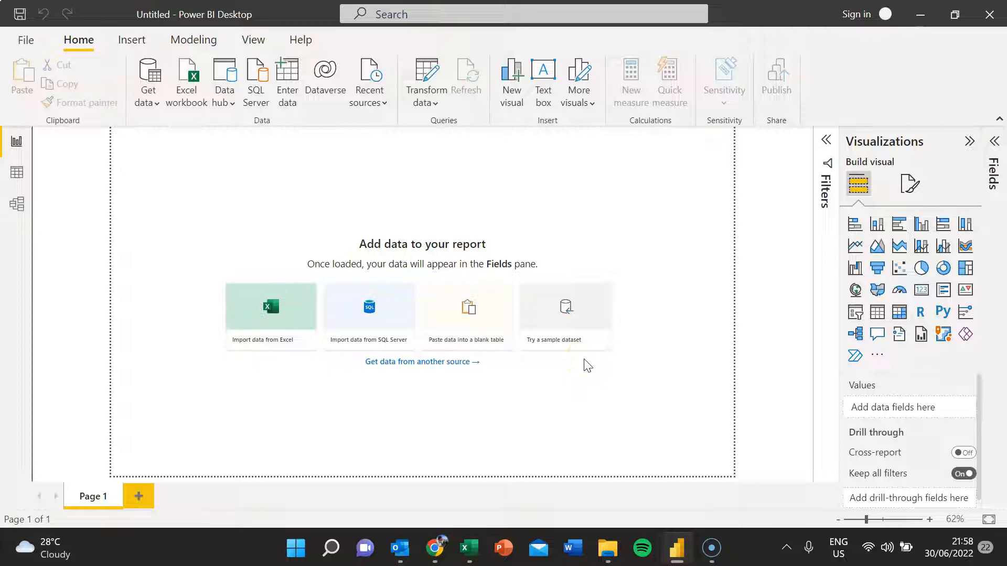
{"action": "left_click", "coordinate": [676, 548]}
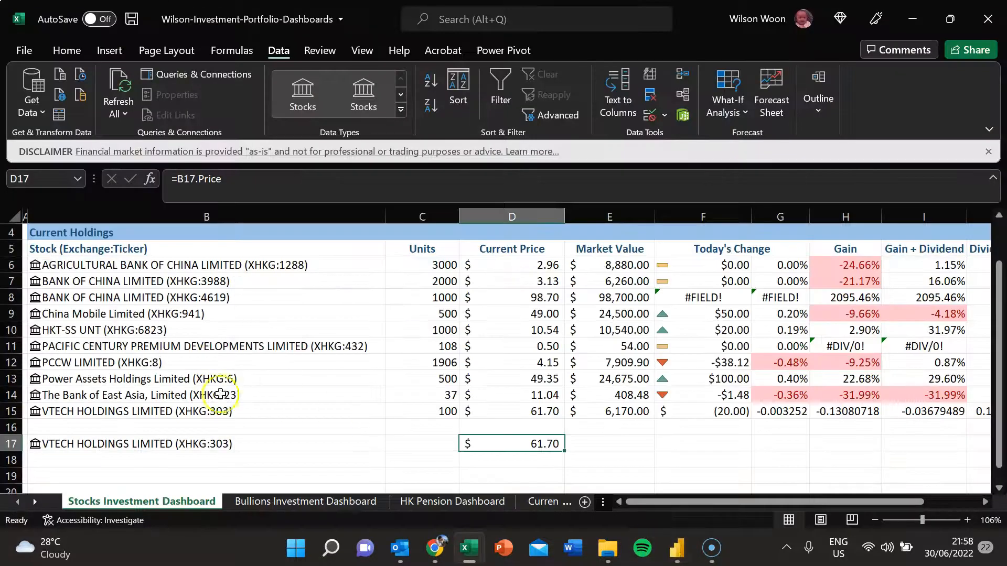
{"action": "left_click", "coordinate": [677, 548]}
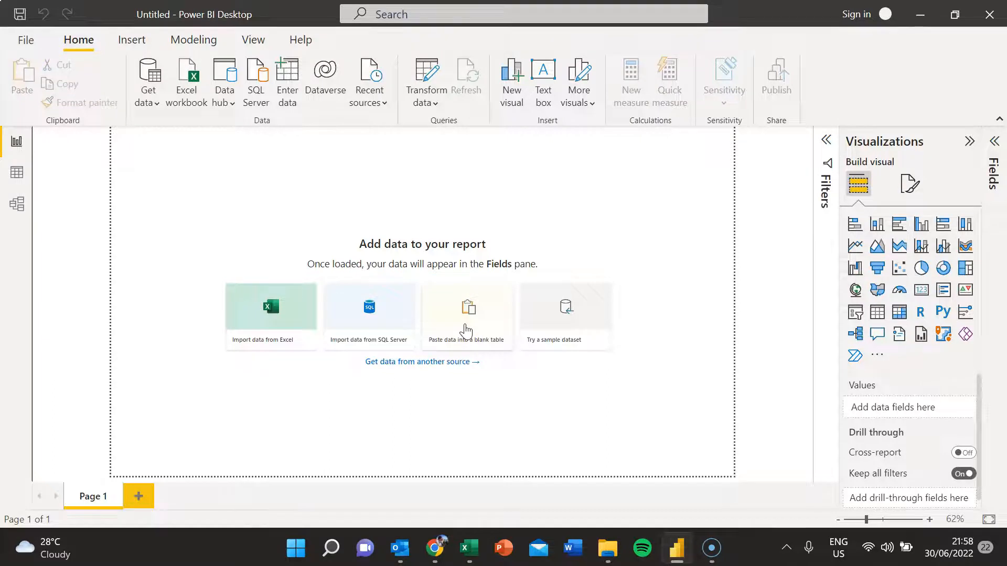
Switch to the stock_lookup workbook in Excel and select the Stock Code column to inspect its codes
{"action": "mouse_move", "coordinate": [677, 545]}
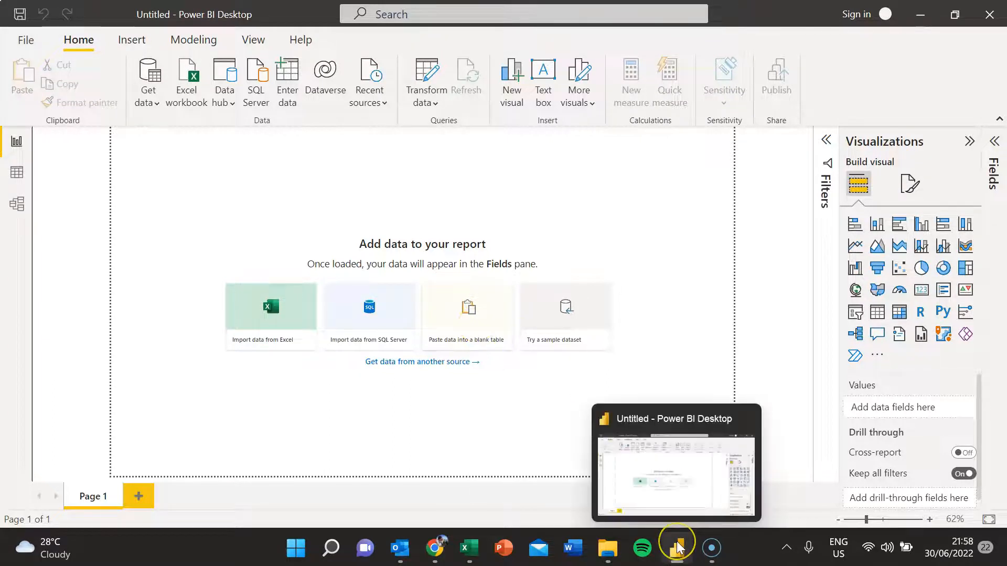
{"action": "mouse_move", "coordinate": [464, 545]}
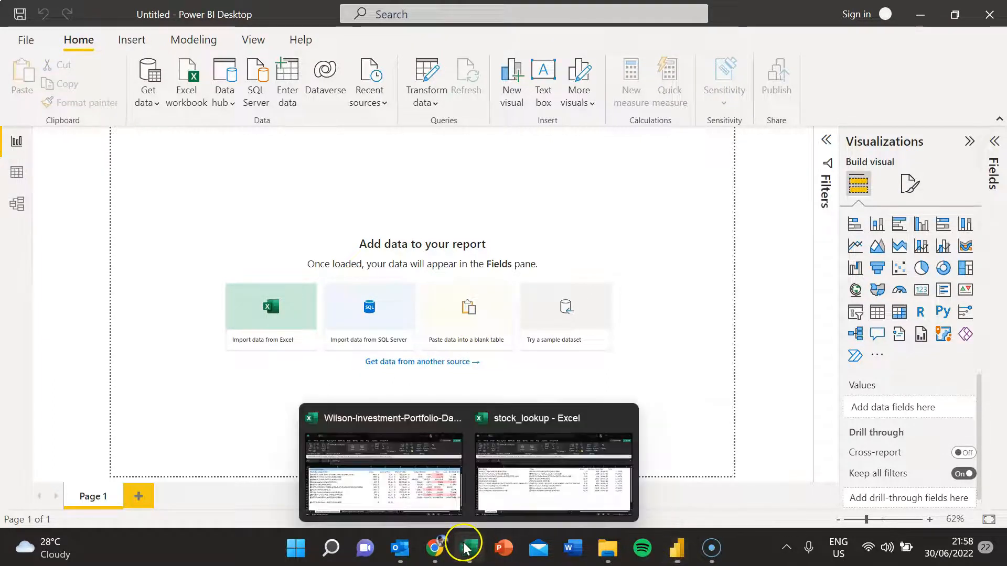
{"action": "left_click", "coordinate": [556, 492]}
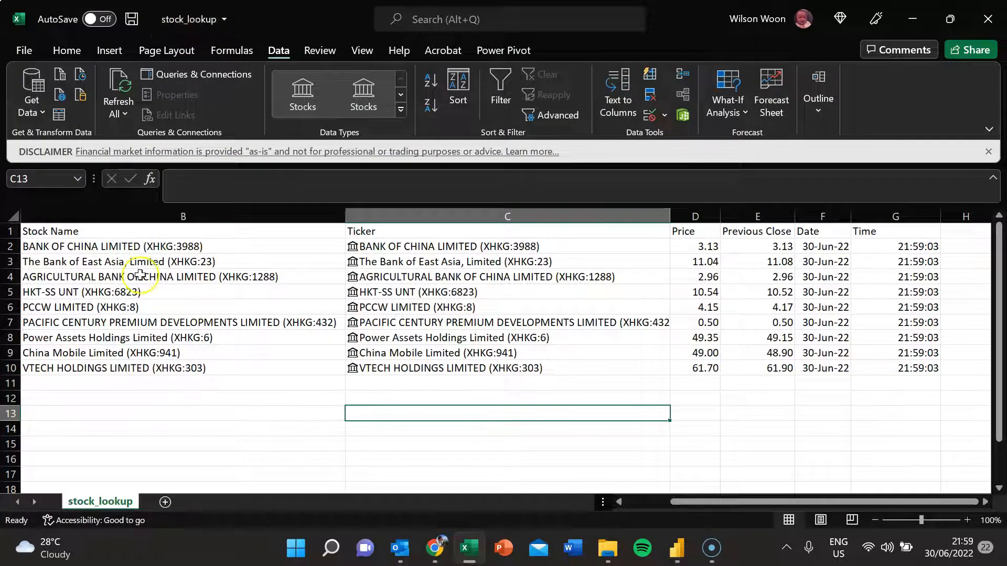
{"action": "left_click", "coordinate": [50, 216]}
{"action": "left_click", "coordinate": [43, 210]}
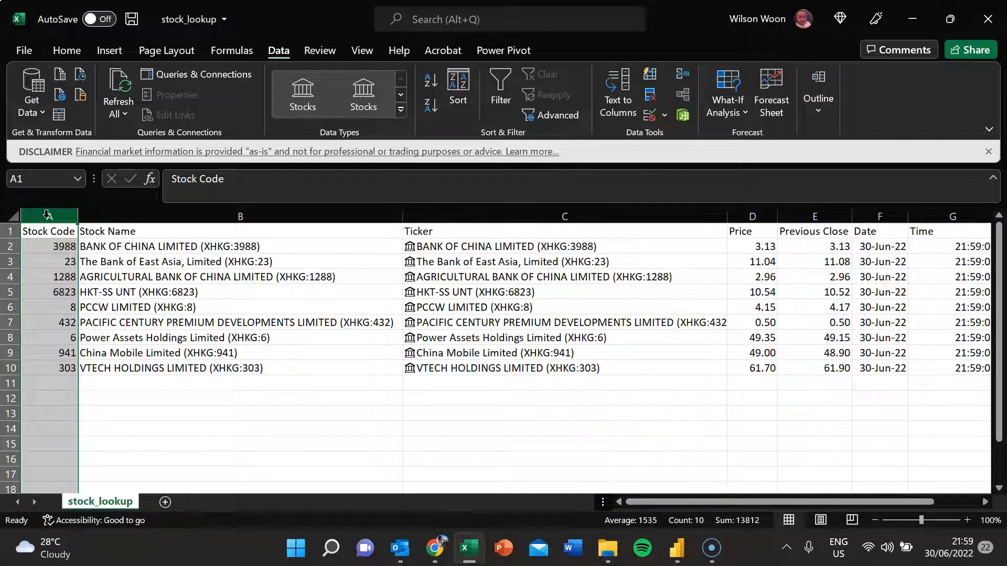
Inspect the Stock Name and Ticker columns, including the VTECH HOLDINGS ticker, and the Stocks data type used for conversion
{"action": "left_click", "coordinate": [108, 217]}
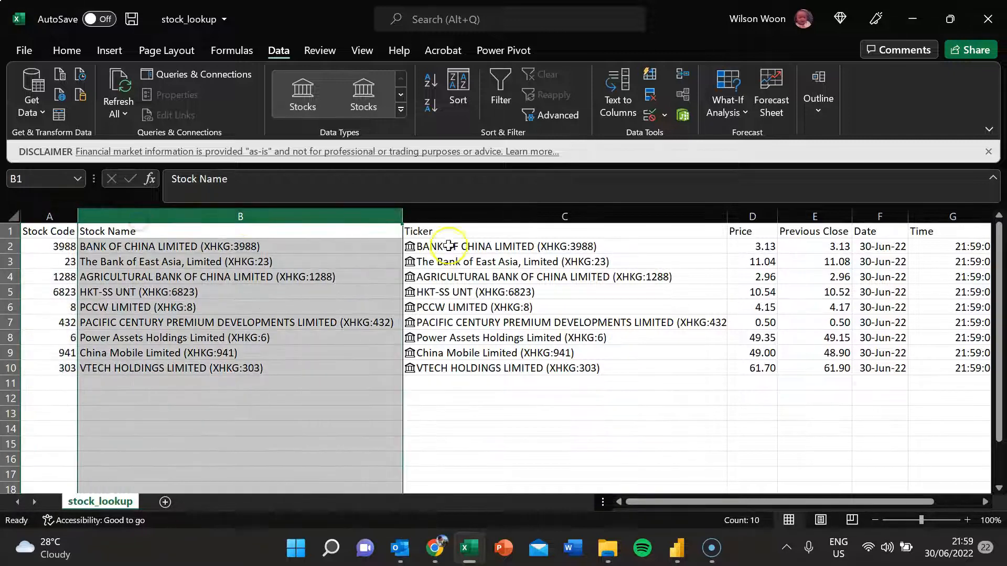
{"action": "left_click", "coordinate": [459, 216]}
{"action": "left_click", "coordinate": [470, 261]}
{"action": "left_click", "coordinate": [479, 373]}
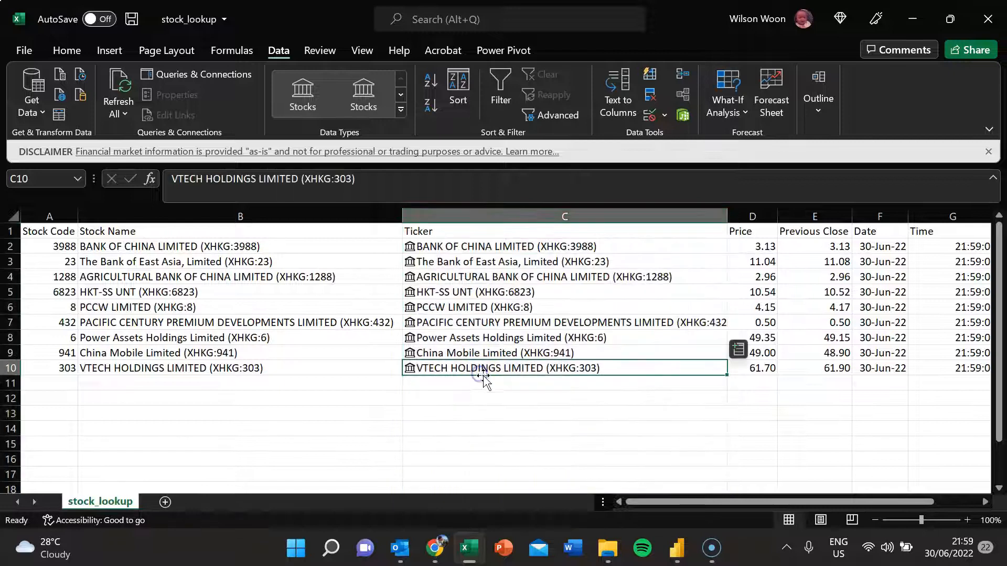
{"action": "left_click", "coordinate": [321, 100]}
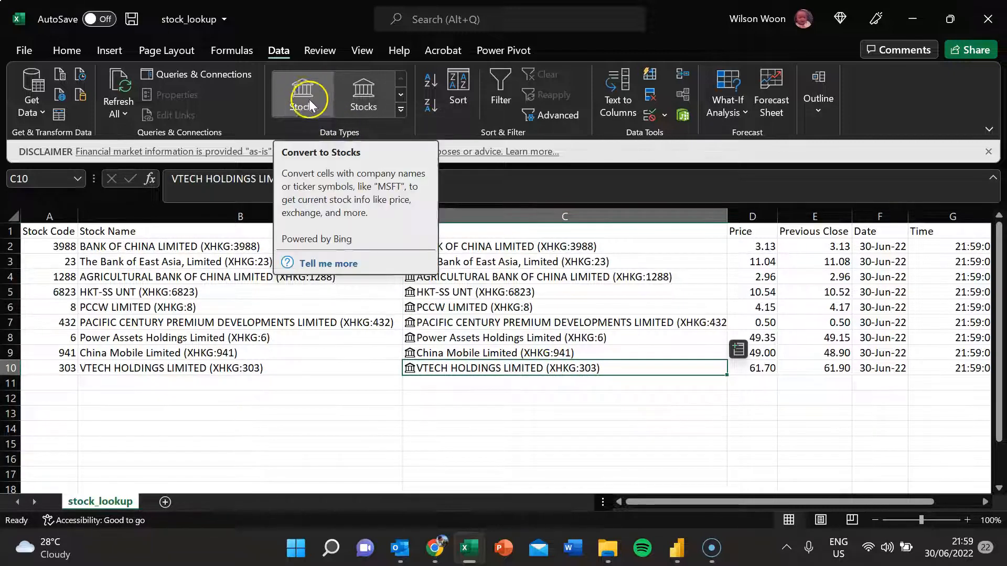
Inspect the Price, Previous Close, Date and Time columns of the stock_lookup sheet
{"action": "left_click", "coordinate": [755, 214]}
{"action": "left_click", "coordinate": [823, 215]}
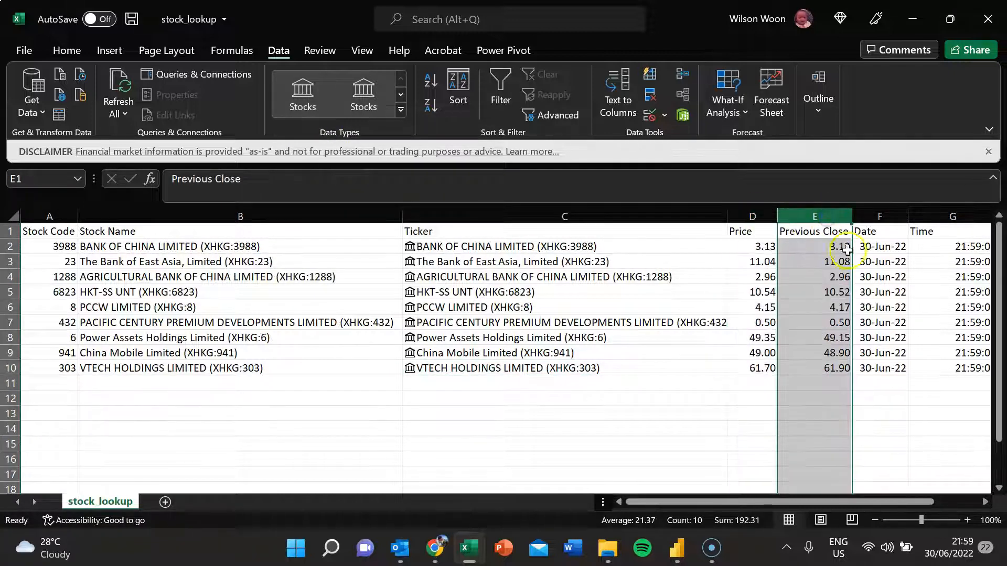
{"action": "left_click", "coordinate": [884, 212]}
{"action": "left_click", "coordinate": [949, 216]}
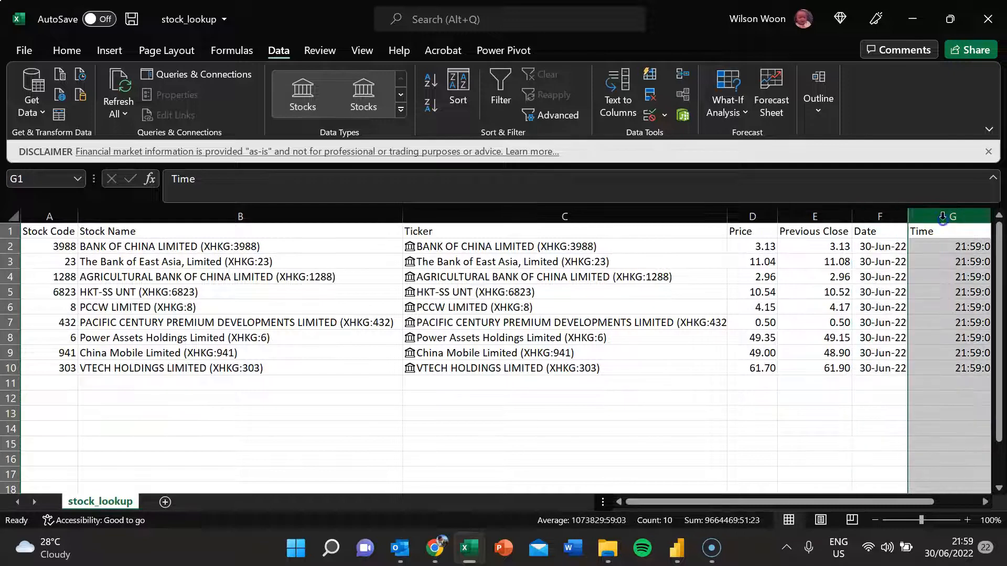
{"action": "left_click", "coordinate": [877, 215]}
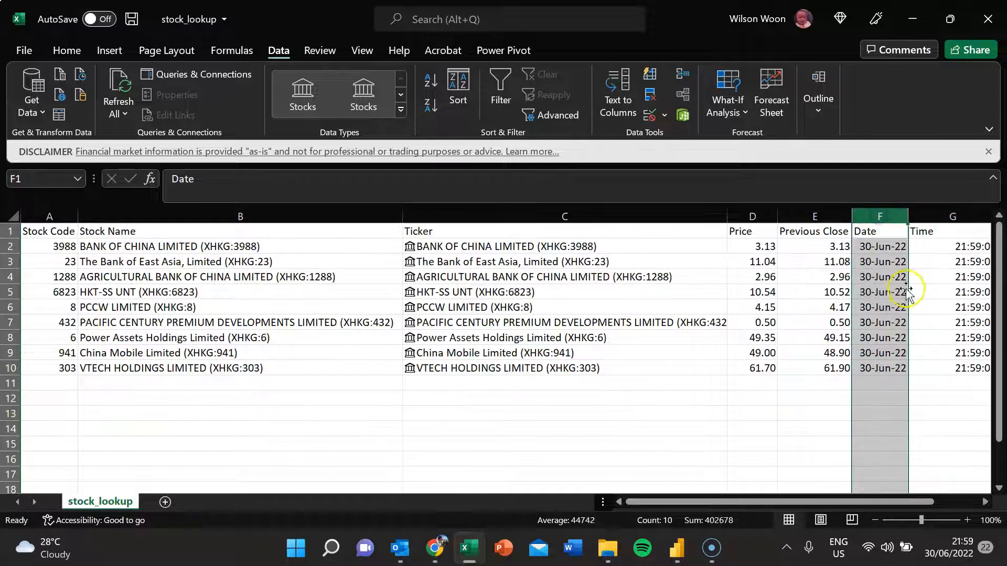
Check the formulas in the first Date and Time cells, F2 and G2, and examine the full time values
{"action": "left_click", "coordinate": [880, 338]}
{"action": "left_click", "coordinate": [881, 248]}
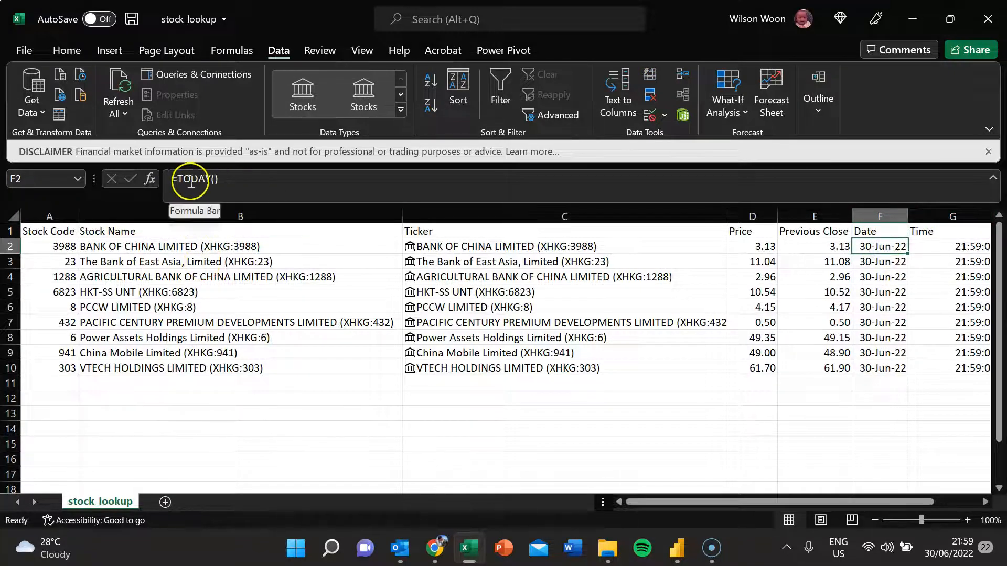
{"action": "left_click", "coordinate": [952, 248]}
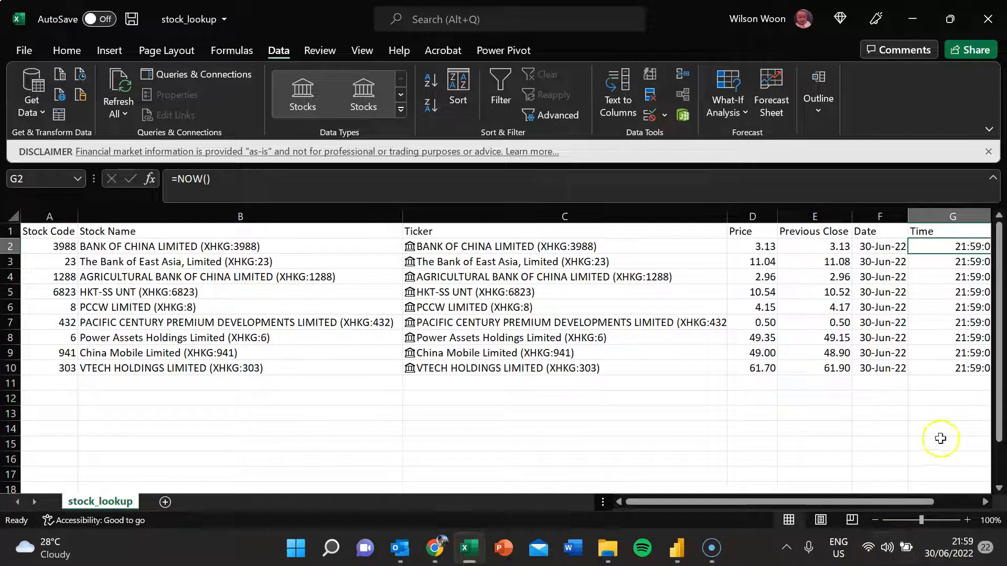
{"action": "left_click_drag", "start_coordinate": [874, 502], "coordinate": [918, 498]}
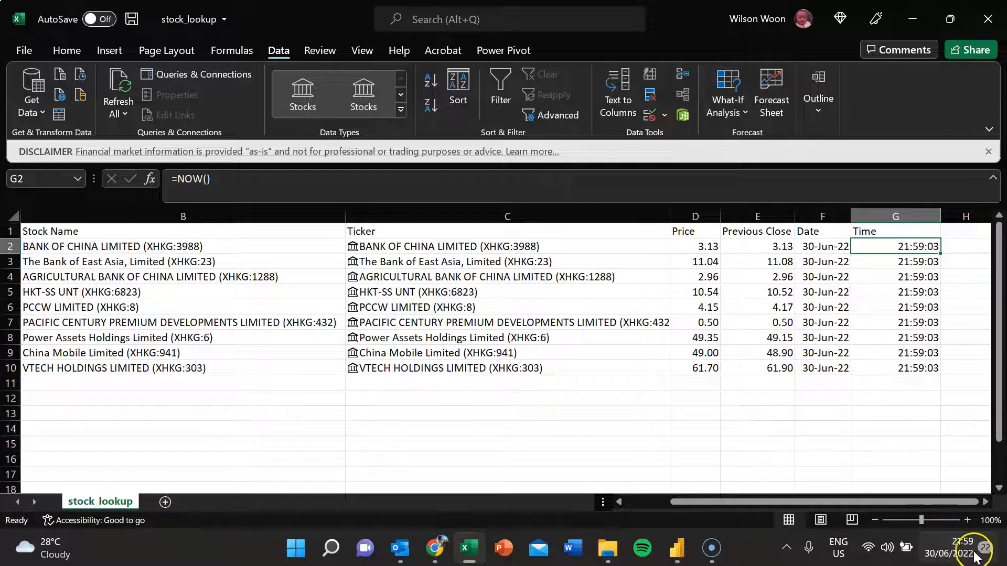
{"action": "left_click_drag", "start_coordinate": [910, 502], "coordinate": [756, 502]}
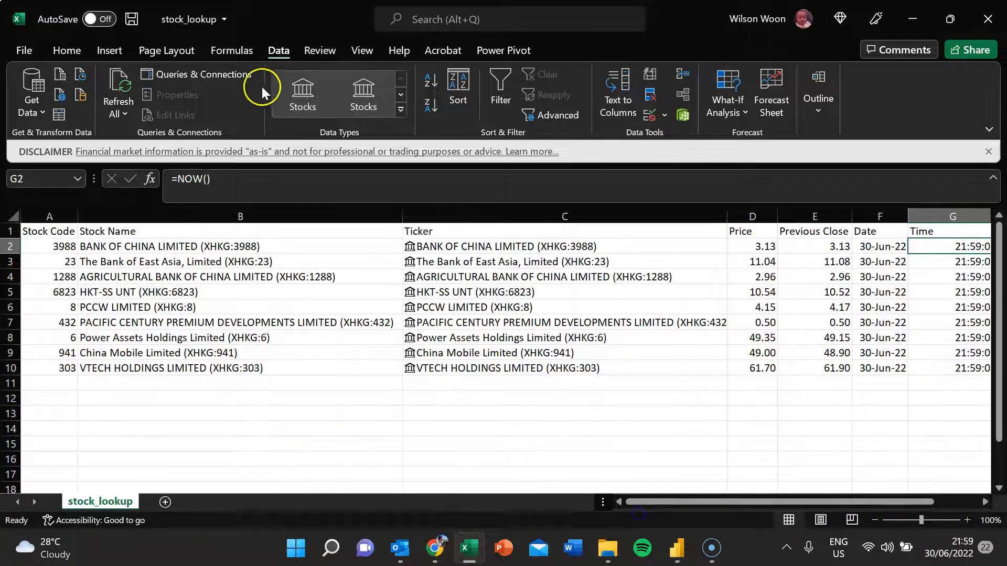
Refresh all data in the stock_lookup workbook twice, and save the workbook
{"action": "left_click", "coordinate": [121, 116]}
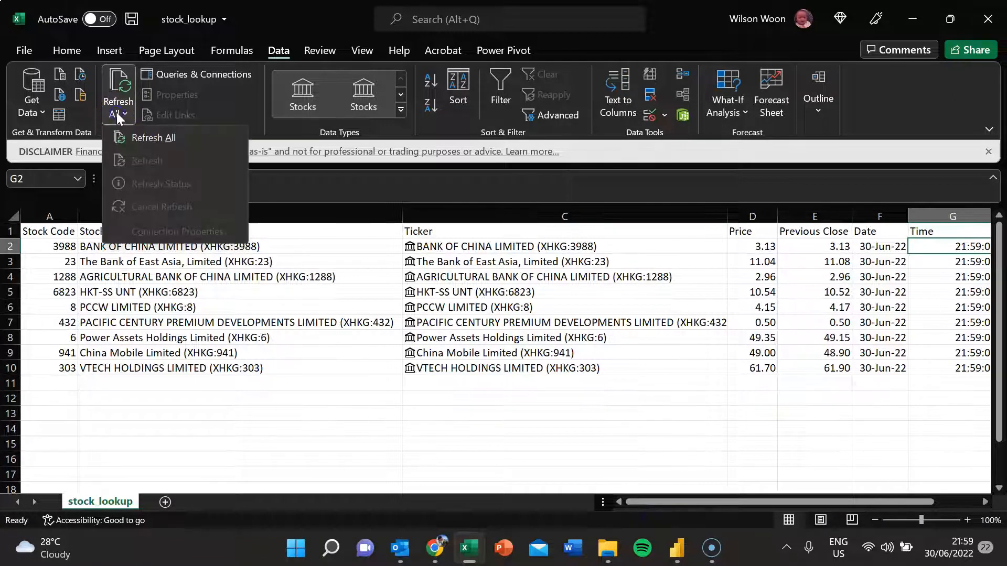
{"action": "left_click", "coordinate": [125, 135]}
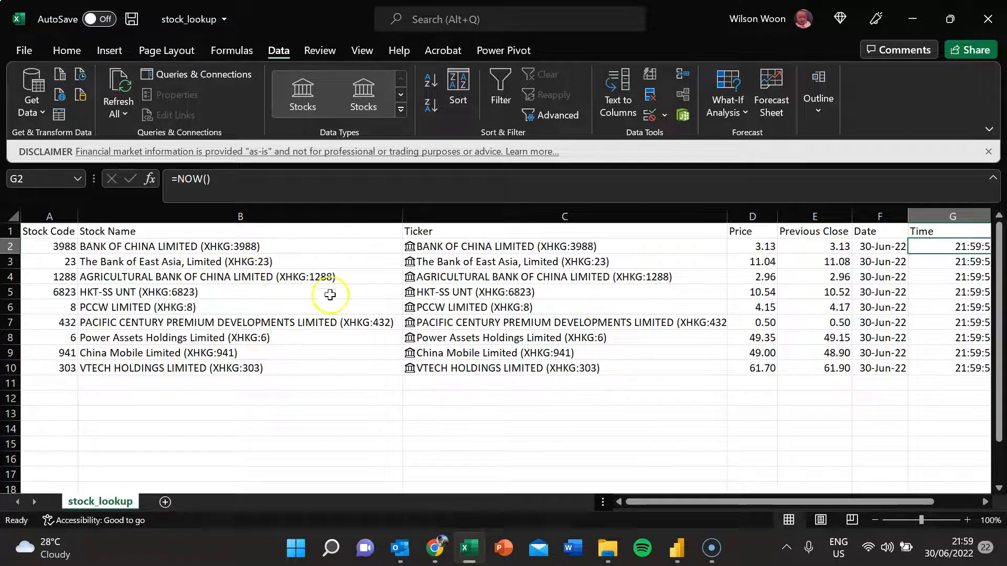
{"action": "left_click", "coordinate": [924, 496]}
{"action": "left_click", "coordinate": [109, 113]}
{"action": "left_click", "coordinate": [130, 140]}
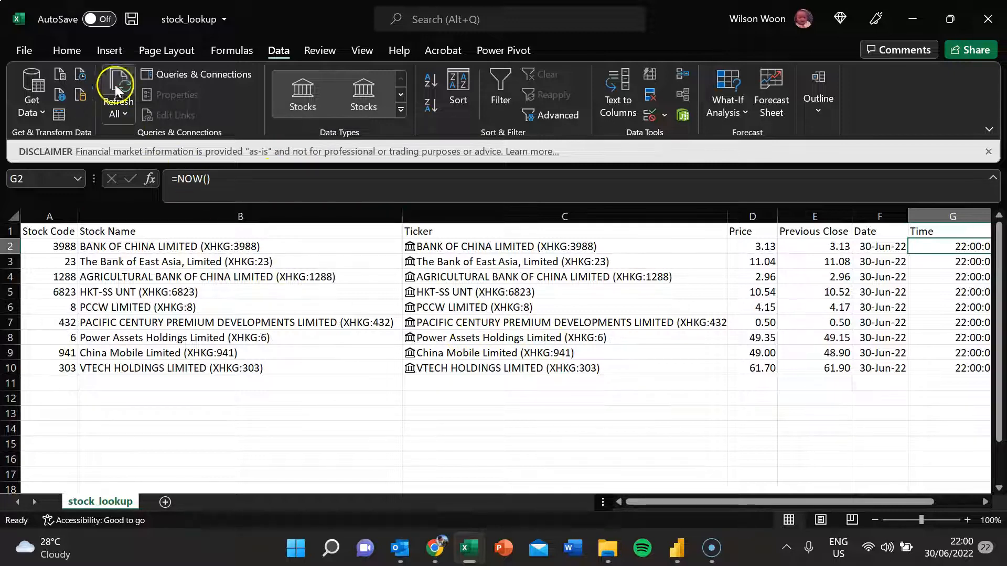
{"action": "left_click", "coordinate": [133, 21]}
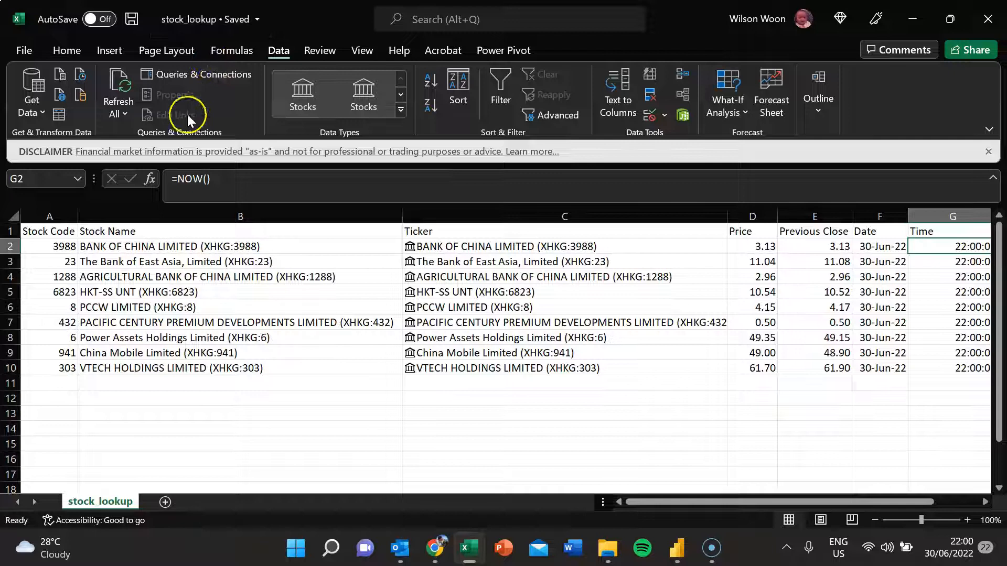
View the Save As folder and the available file types for stock_lookup, and return to the sheet without saving a copy
{"action": "left_click", "coordinate": [24, 52]}
{"action": "left_click", "coordinate": [58, 261]}
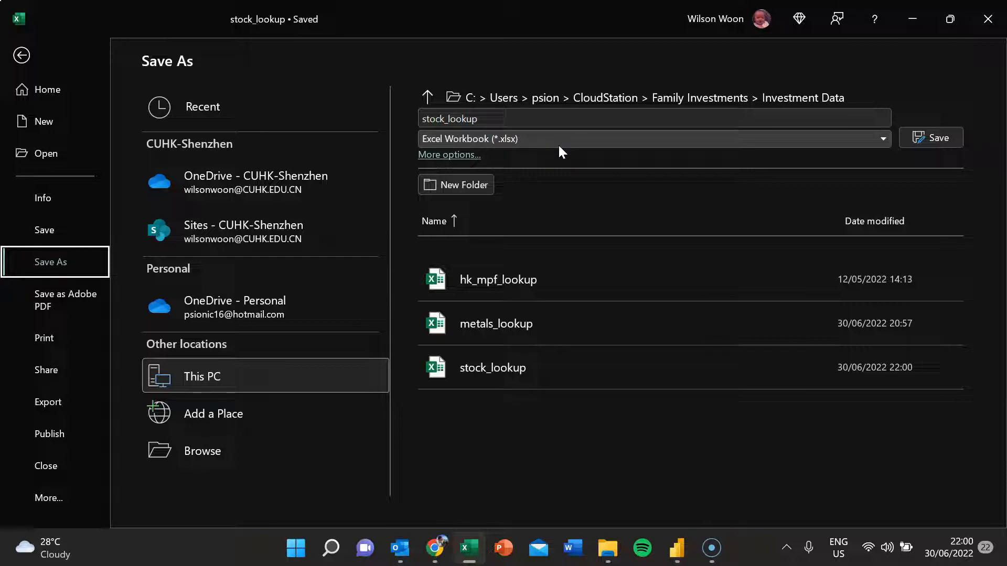
{"action": "left_click", "coordinate": [519, 139]}
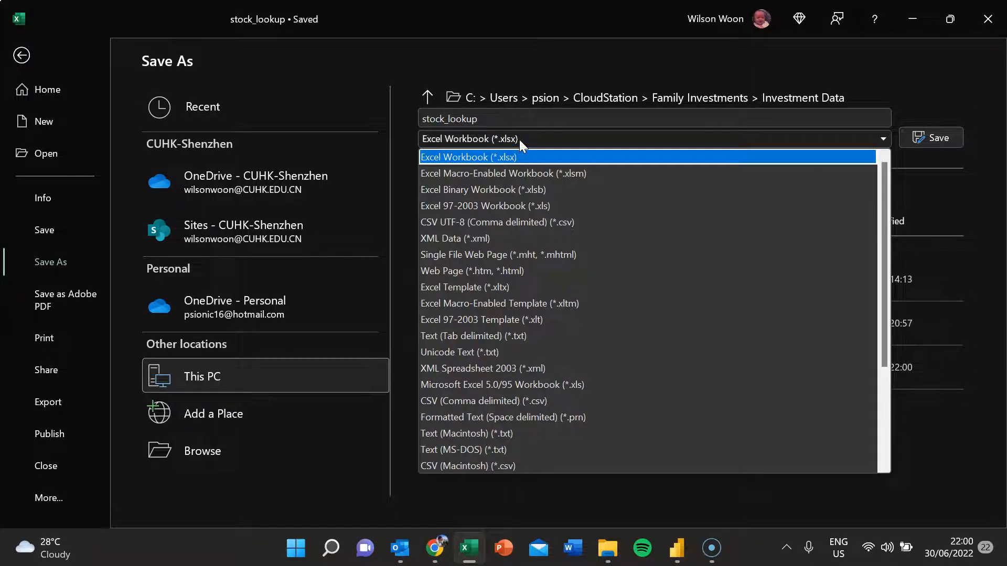
{"action": "left_click", "coordinate": [519, 139]}
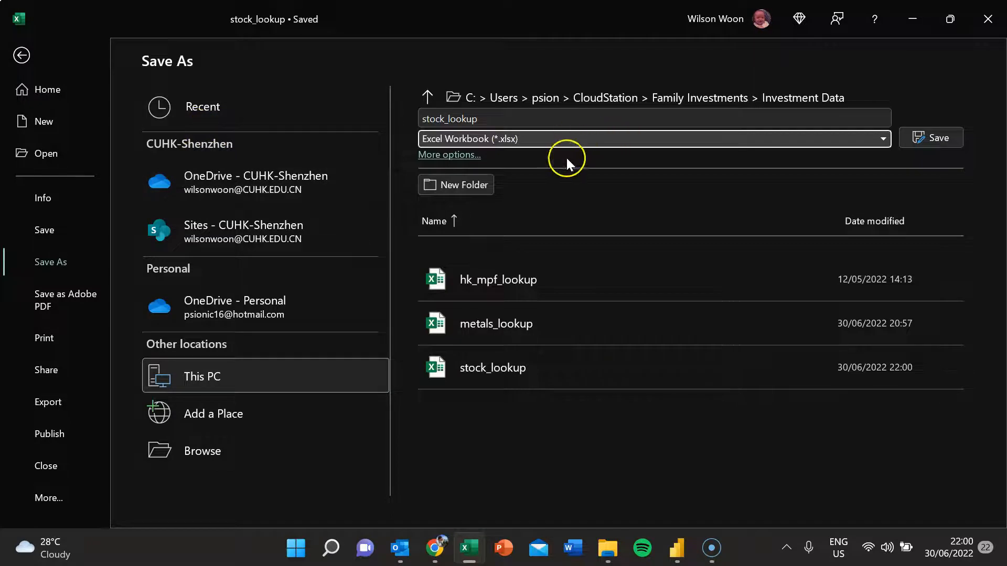
{"action": "left_click", "coordinate": [23, 56]}
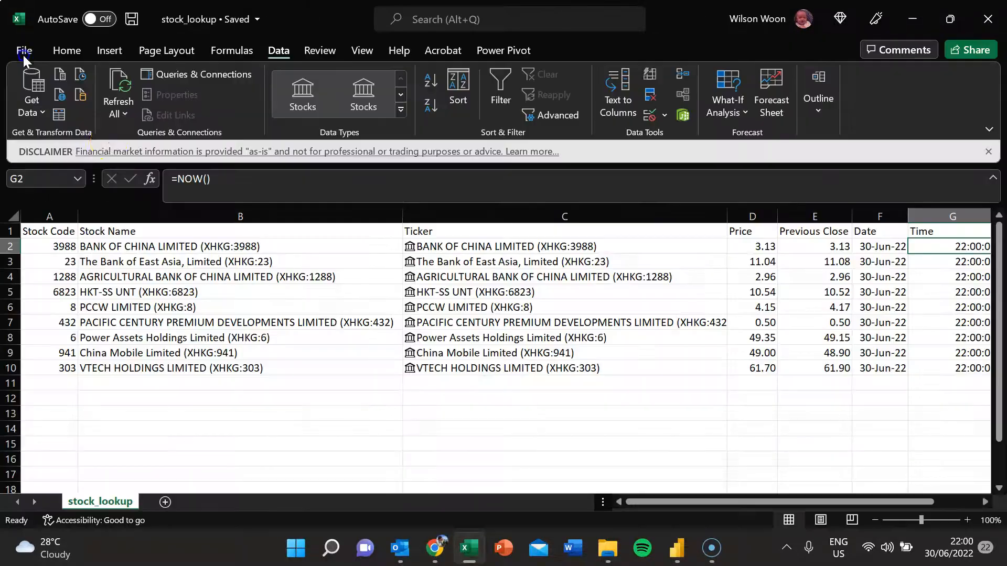
Review the sheet's columns through Time, and switch to the blank Power BI Desktop report and back to compare them
{"action": "left_click", "coordinate": [348, 384]}
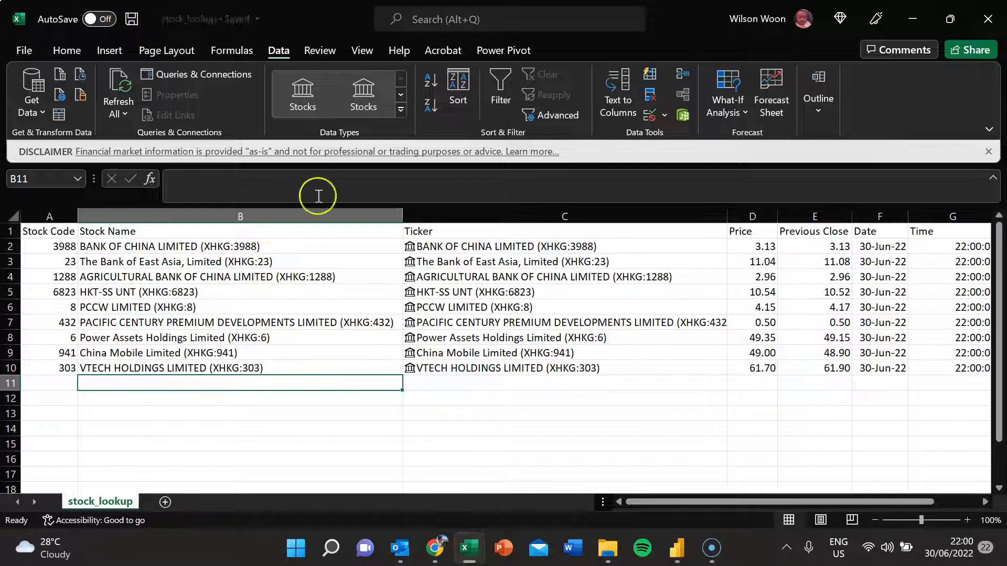
{"action": "left_click_drag", "start_coordinate": [875, 503], "coordinate": [955, 501]}
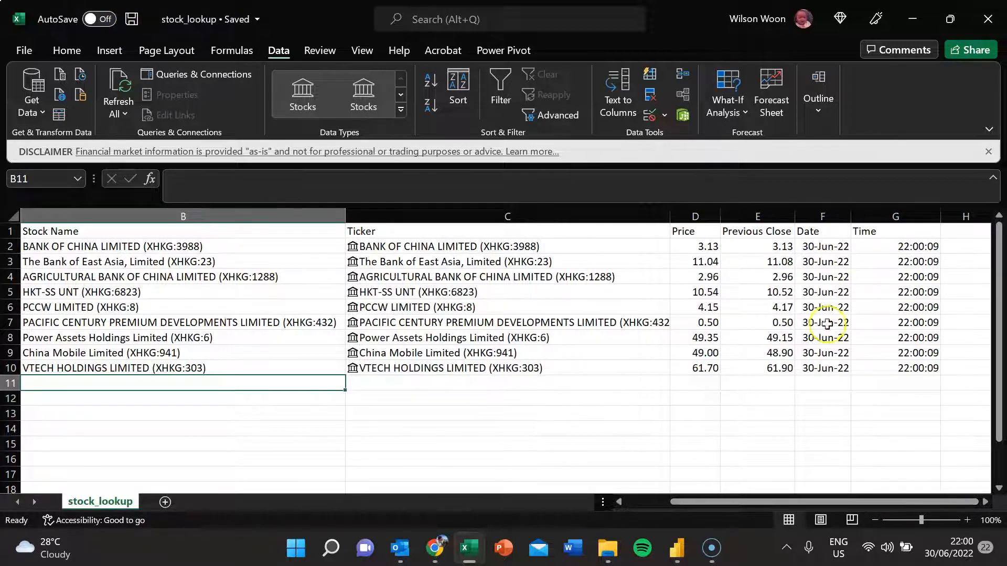
{"action": "left_click", "coordinate": [664, 551]}
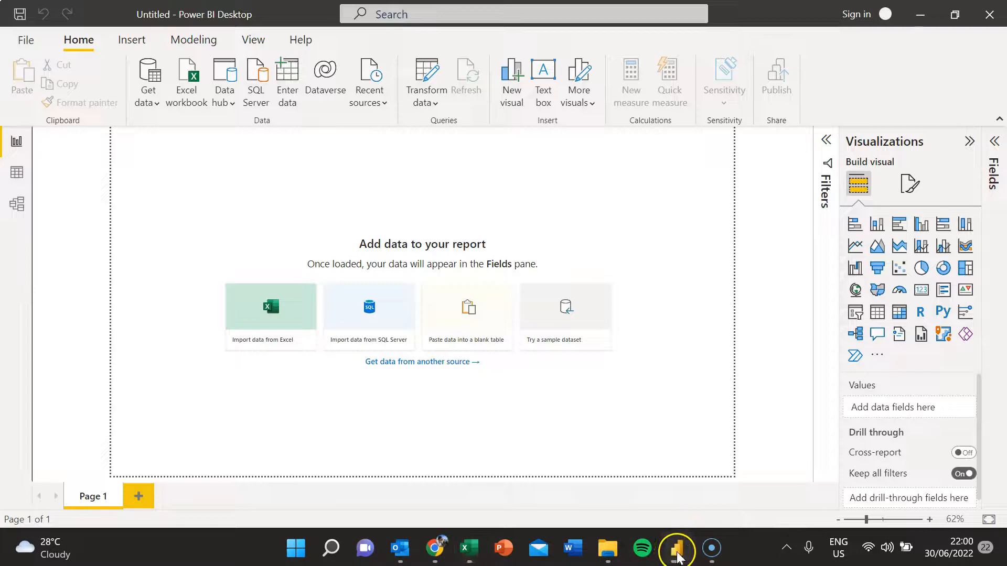
{"action": "left_click", "coordinate": [678, 554]}
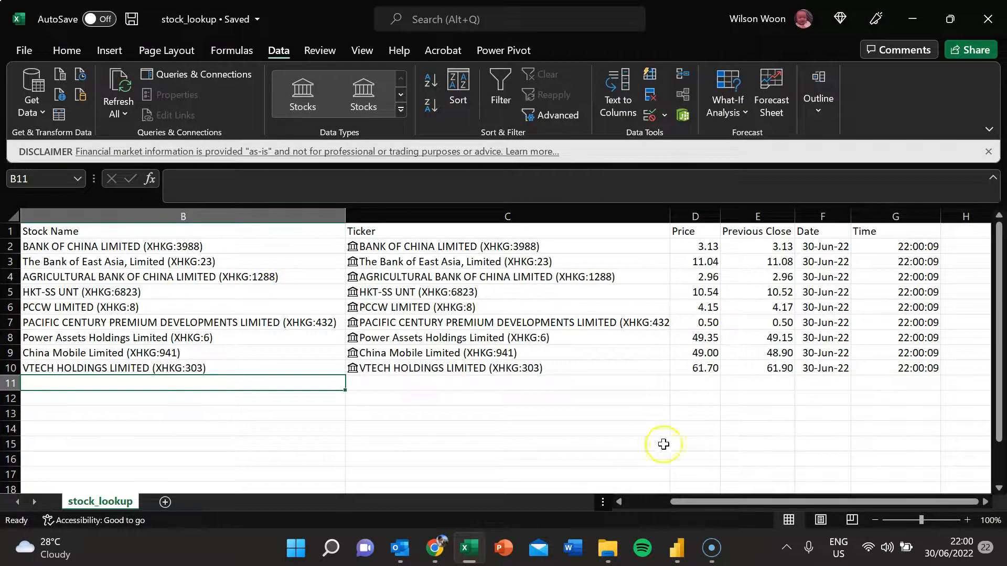
{"action": "left_click", "coordinate": [679, 559]}
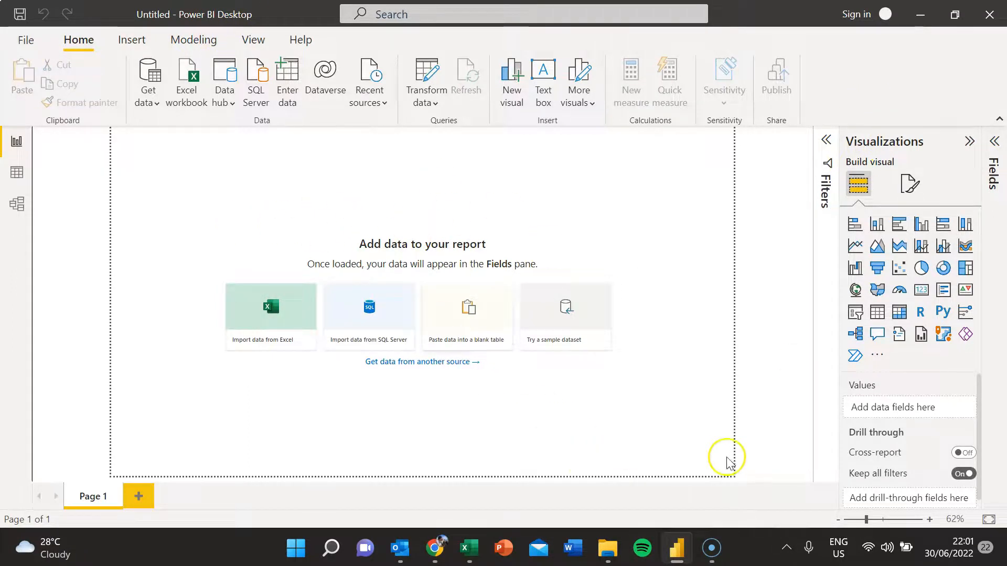
{"action": "left_click", "coordinate": [677, 548]}
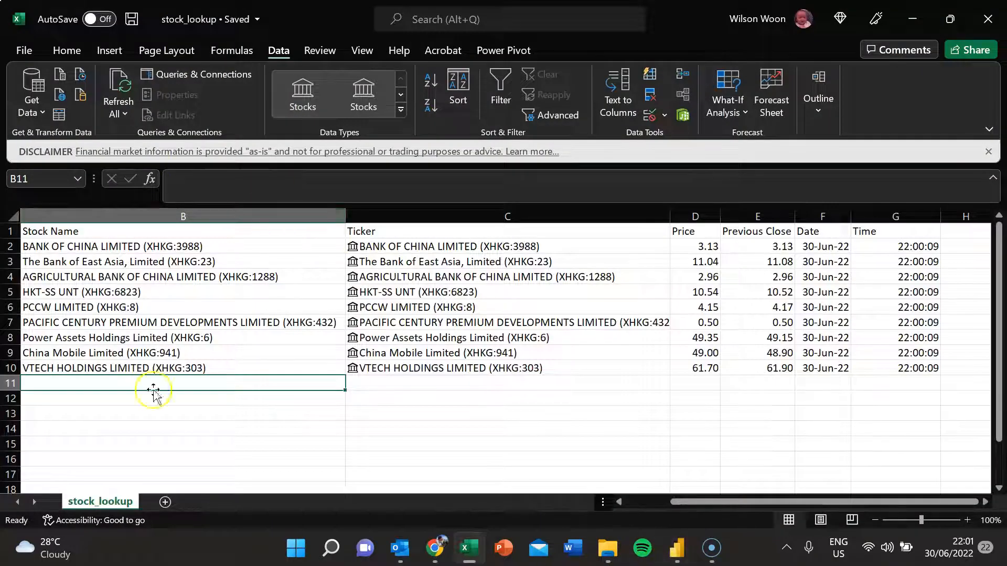
Review the Price and Previous Close columns as source data in the stock_lookup sheet
{"action": "left_click", "coordinate": [406, 400]}
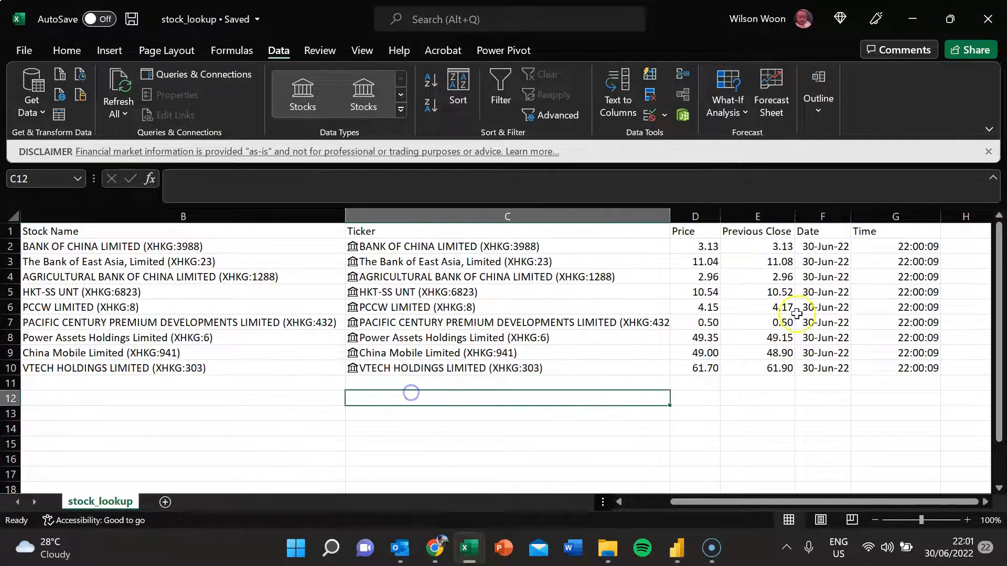
{"action": "left_click", "coordinate": [678, 215]}
{"action": "left_click", "coordinate": [748, 215]}
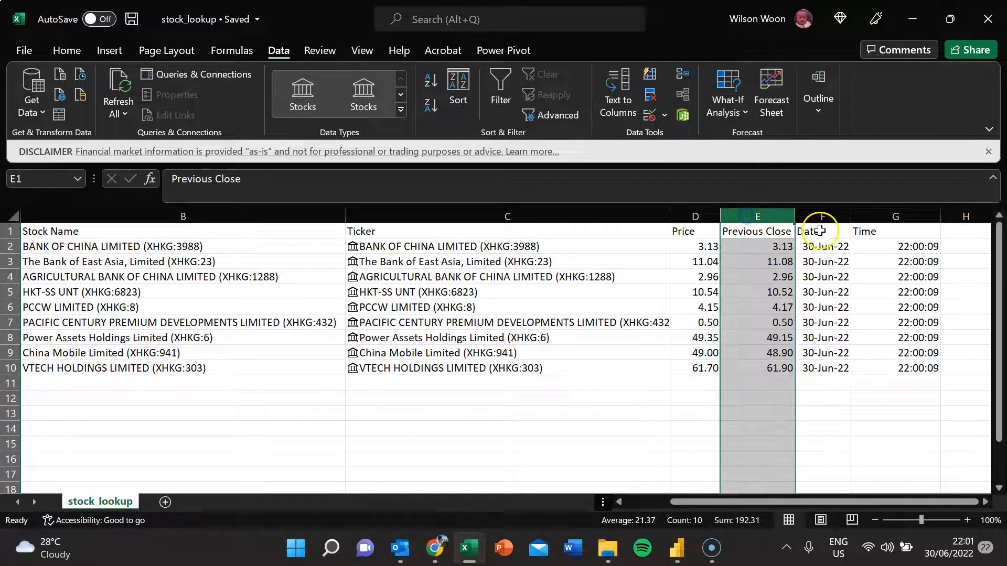
Switch to Power BI Desktop and open the stock_lookup Excel workbook from the Investment Data folder as a data source
{"action": "left_click", "coordinate": [677, 548]}
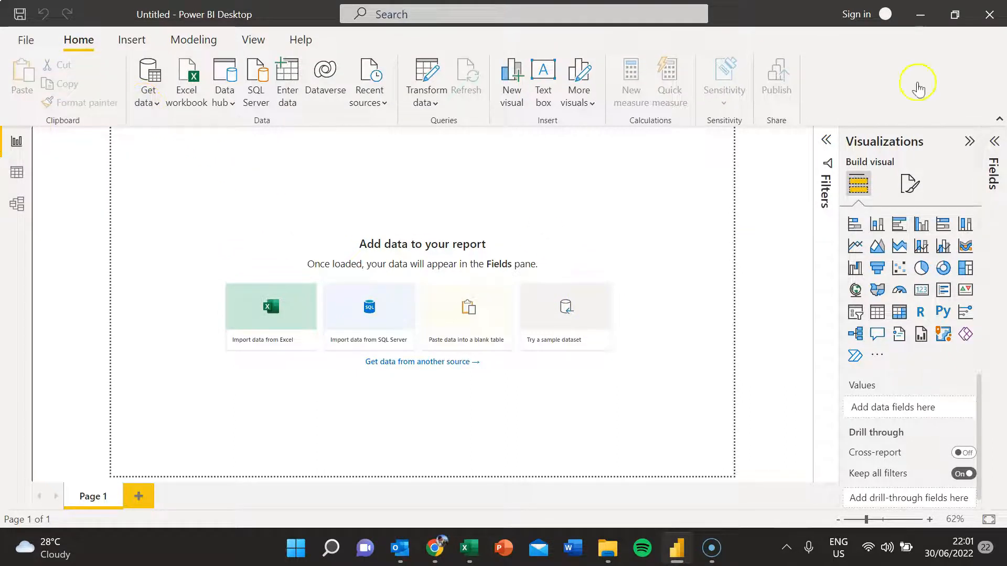
{"action": "left_click", "coordinate": [152, 104]}
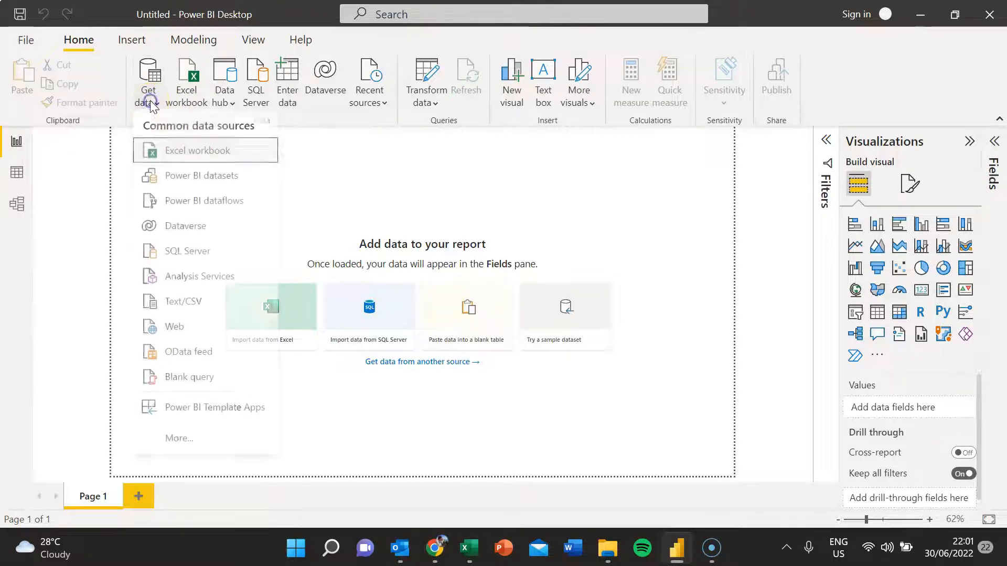
{"action": "left_click", "coordinate": [181, 156]}
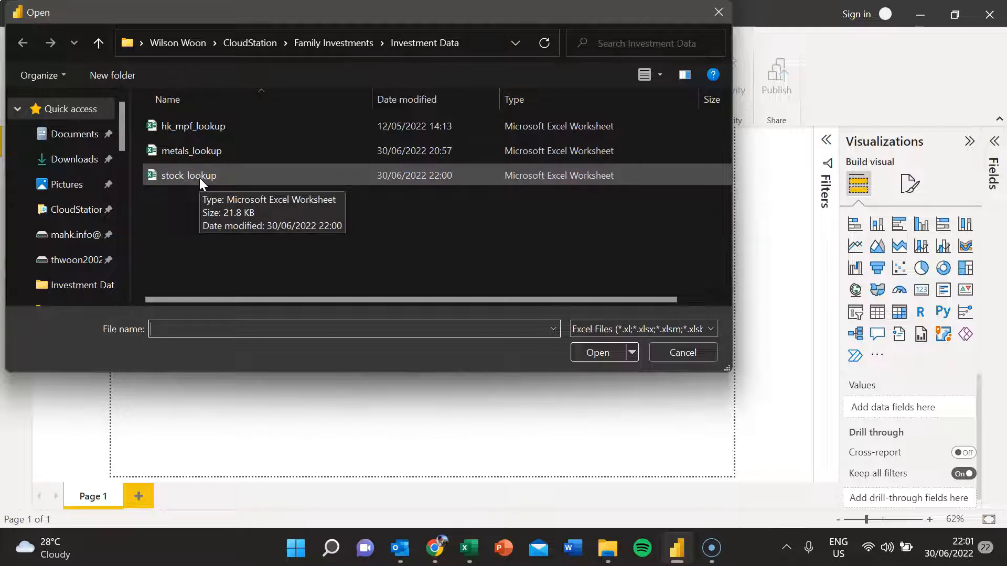
{"action": "left_click", "coordinate": [199, 178]}
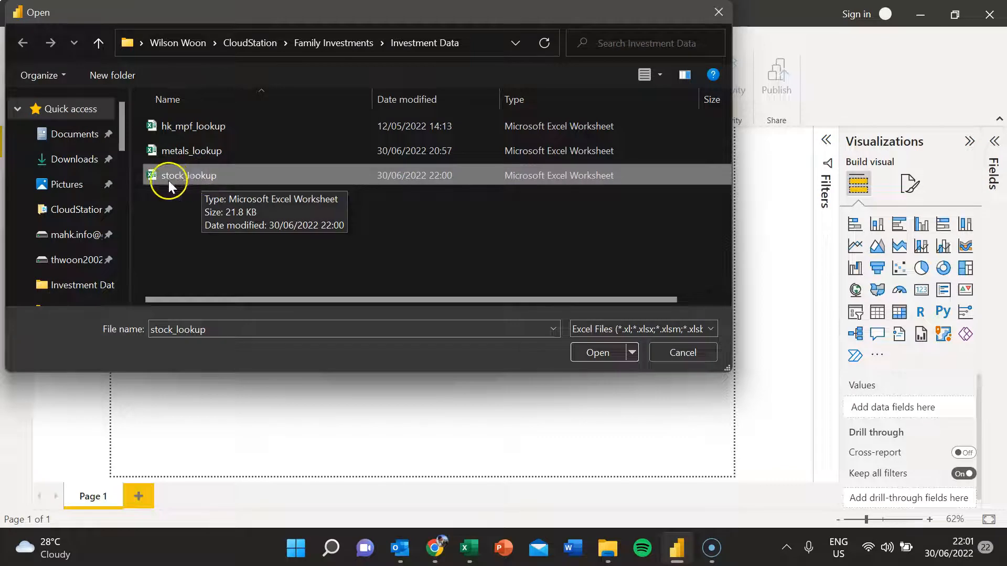
{"action": "left_click", "coordinate": [595, 353]}
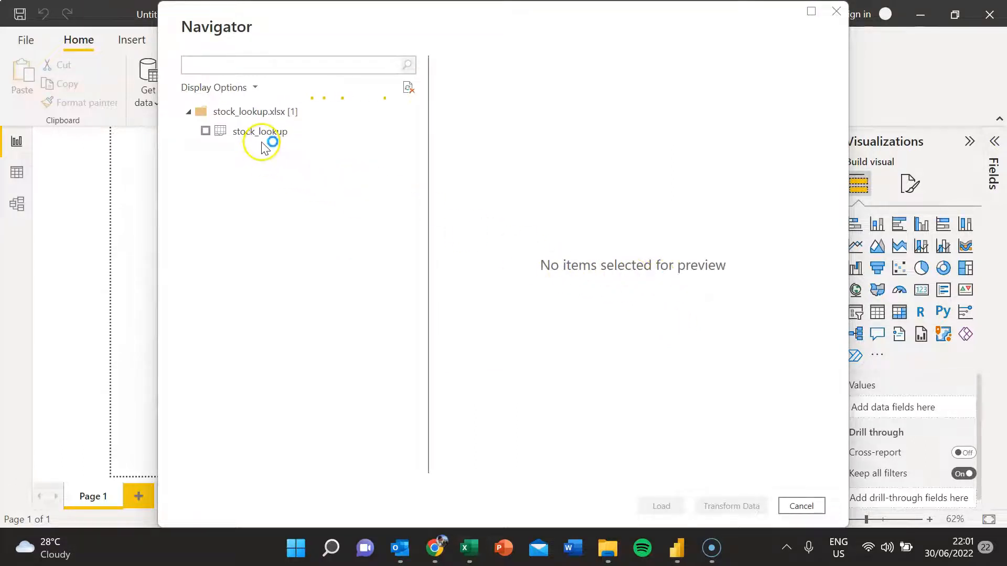
Select the stock_lookup sheet, check its data preview, and open it in Power Query Editor for transformation
{"action": "left_click", "coordinate": [205, 132]}
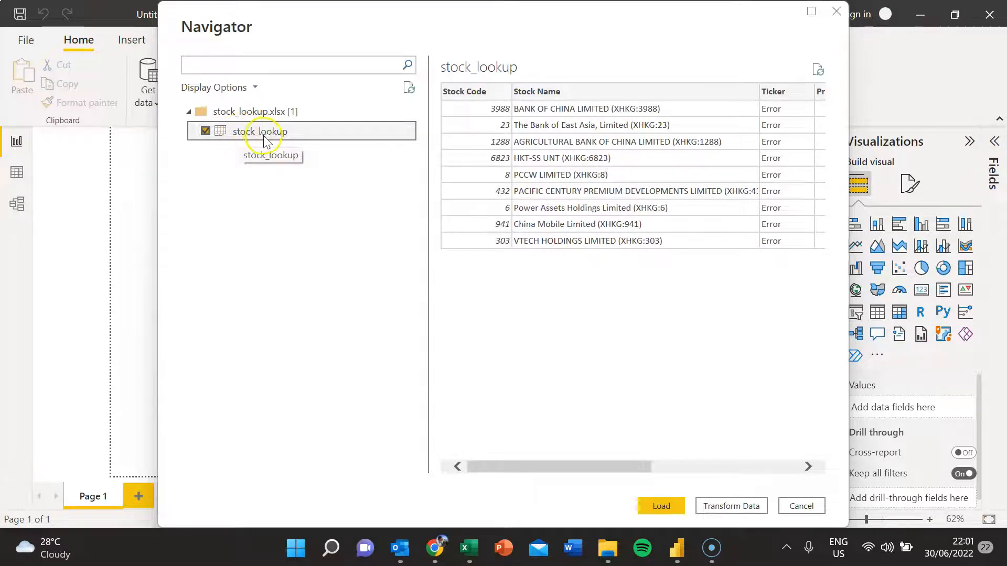
{"action": "left_click_drag", "start_coordinate": [542, 466], "coordinate": [502, 464]}
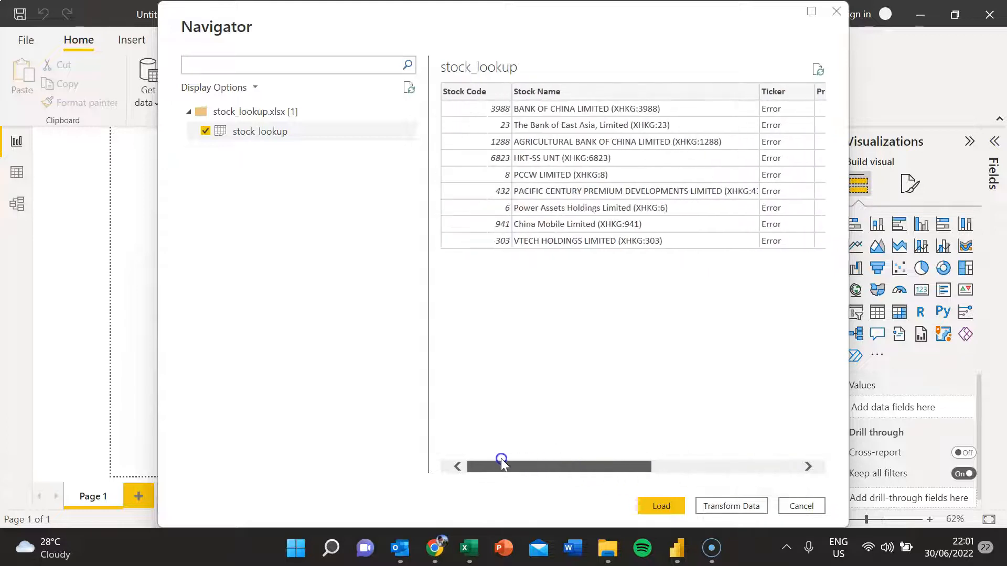
{"action": "left_click_drag", "start_coordinate": [502, 463], "coordinate": [488, 460]}
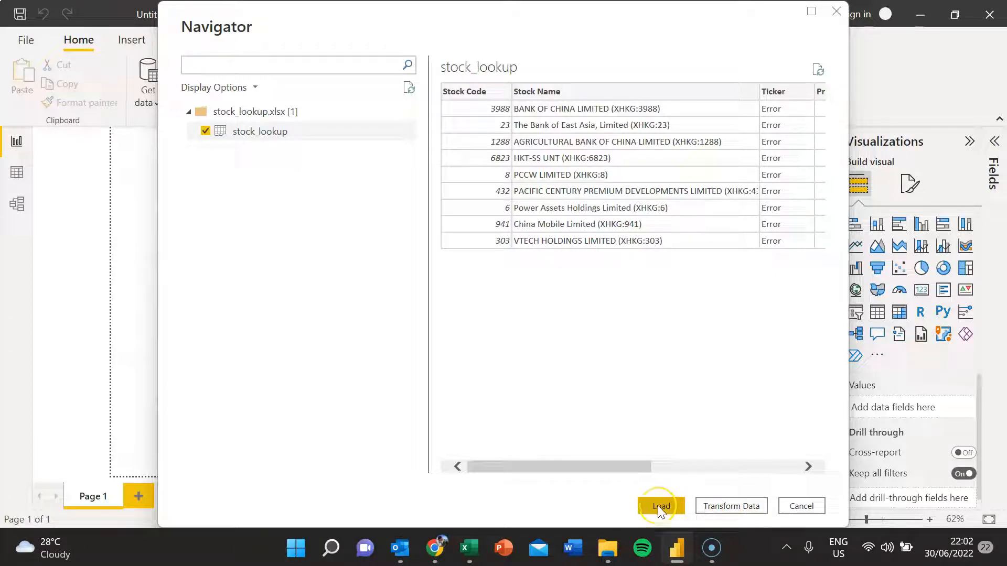
{"action": "left_click", "coordinate": [725, 509]}
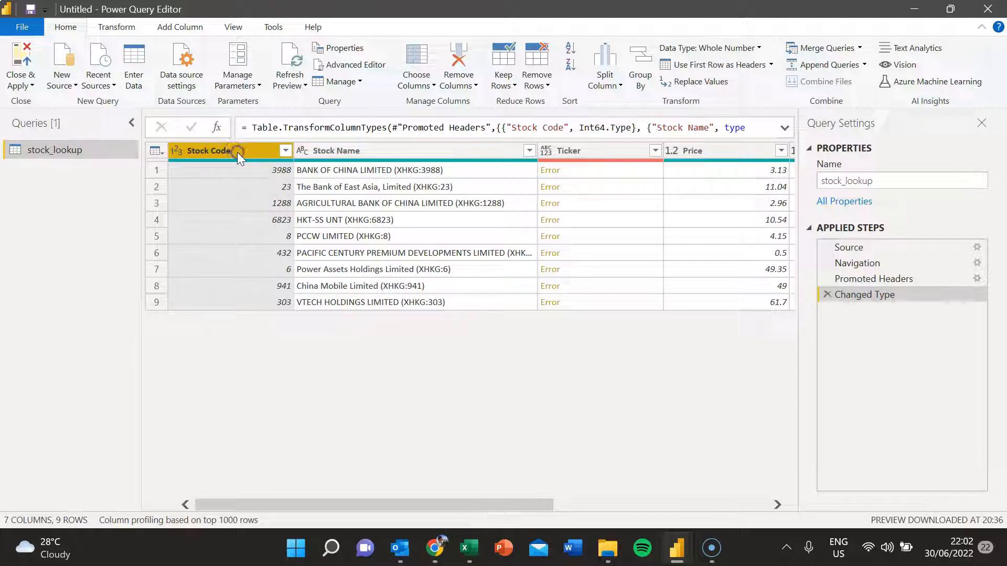
Check the data types of the Stock Code, Stock Name and Ticker columns in the stock_lookup query
{"action": "left_click", "coordinate": [176, 152]}
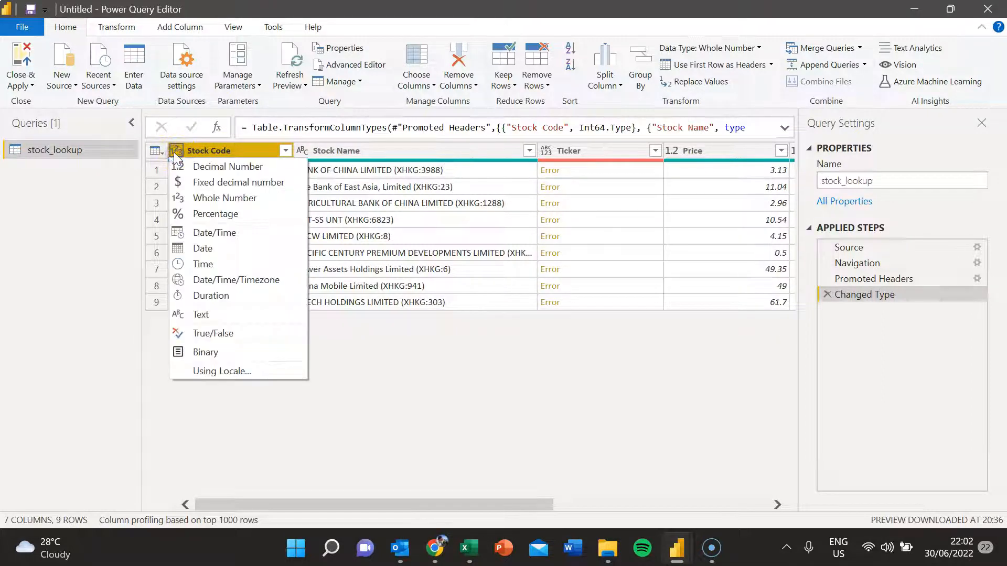
{"action": "left_click", "coordinate": [211, 150]}
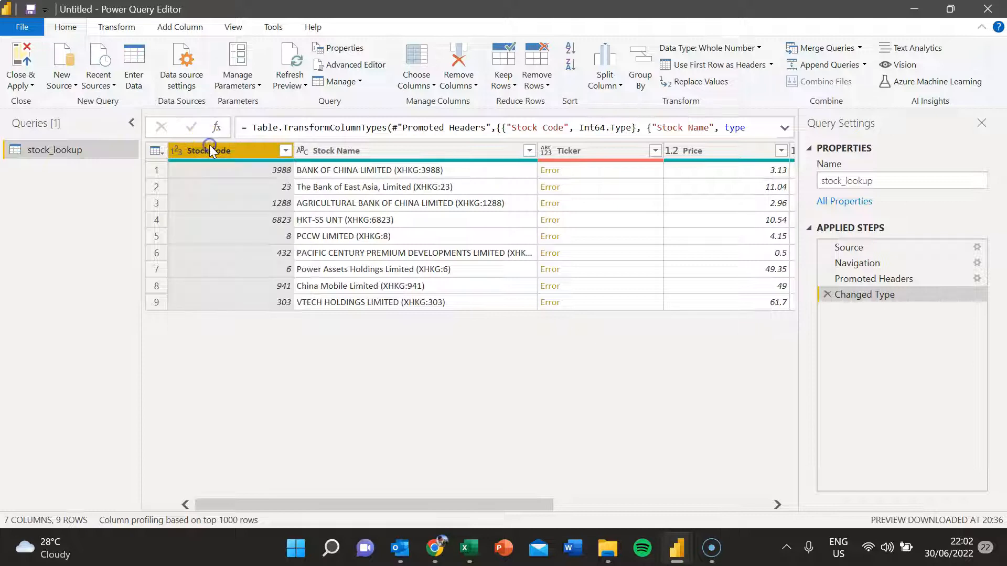
{"action": "left_click", "coordinate": [336, 153]}
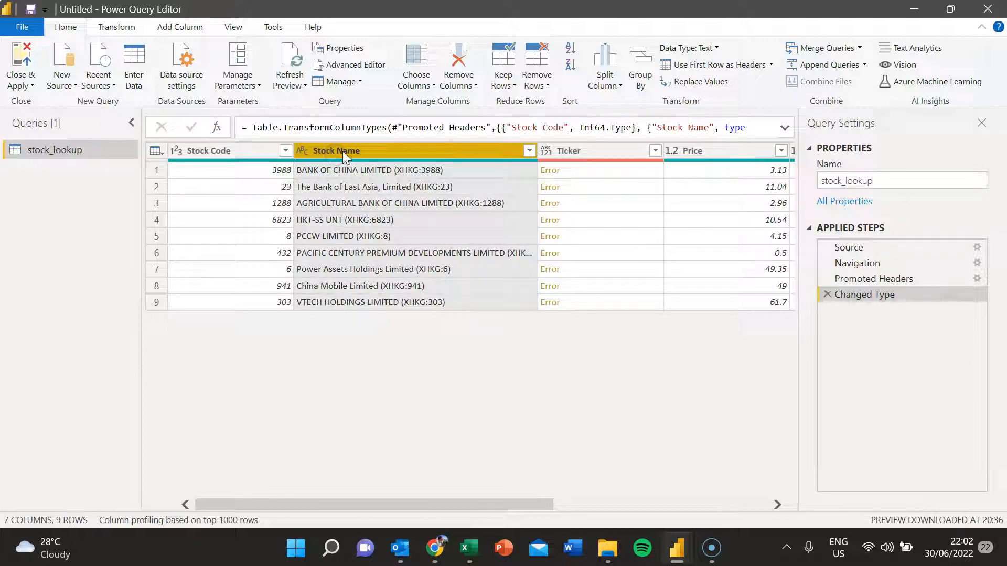
{"action": "left_click", "coordinate": [586, 151]}
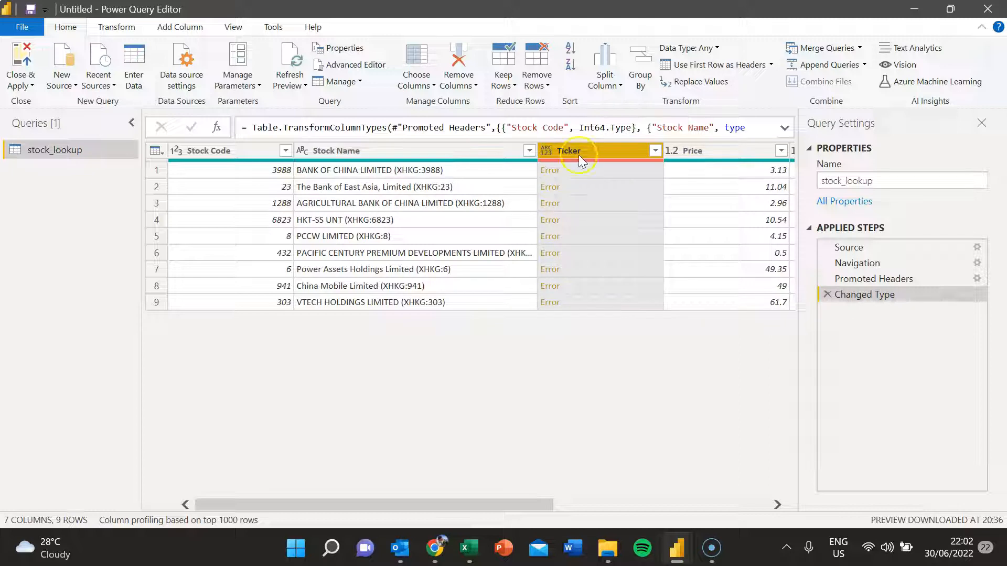
Switch to the stock_lookup workbook in Excel and examine the Stocks data type entries in the Ticker column
{"action": "left_click", "coordinate": [471, 555]}
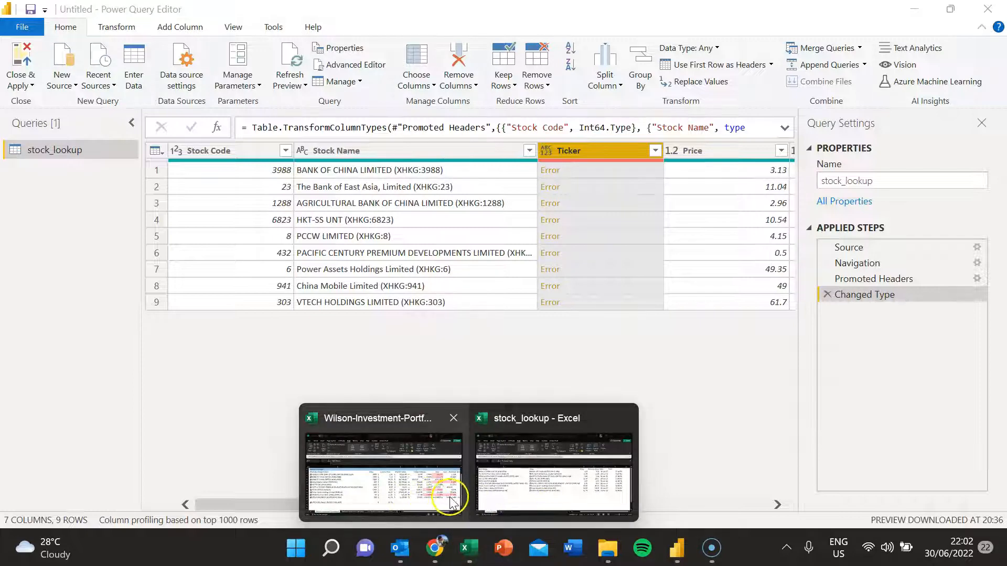
{"action": "left_click", "coordinate": [519, 502]}
{"action": "left_click", "coordinate": [434, 243]}
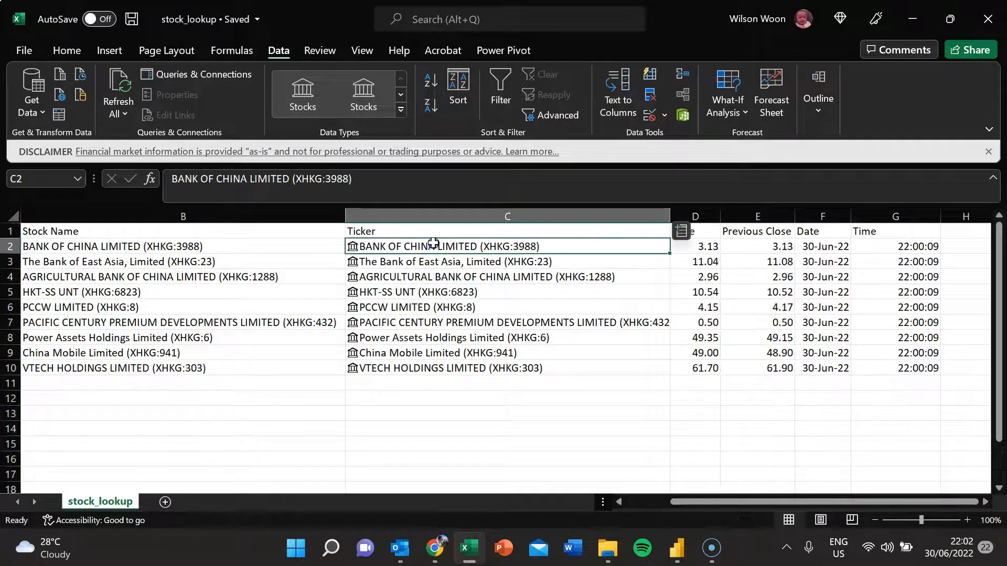
{"action": "left_click", "coordinate": [418, 294]}
{"action": "left_click", "coordinate": [420, 382]}
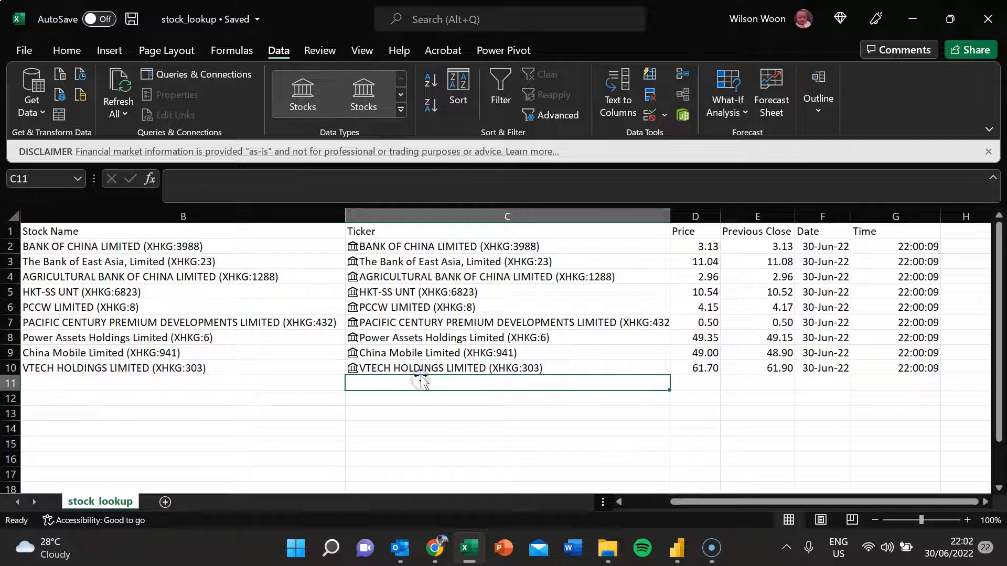
{"action": "left_click", "coordinate": [454, 367]}
{"action": "left_click", "coordinate": [467, 338]}
{"action": "left_click", "coordinate": [474, 261]}
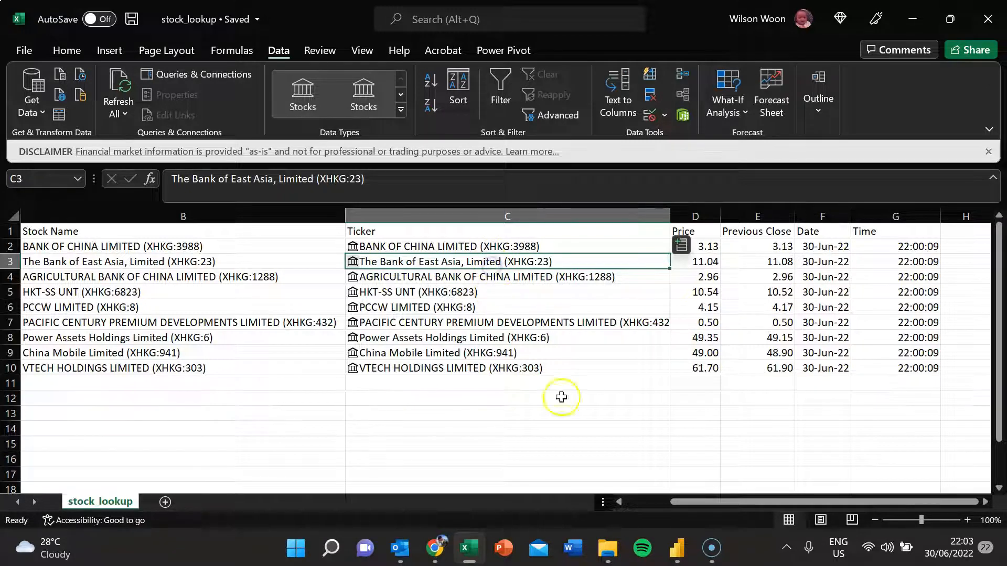
Switch back to Power Query Editor and remove the Ticker column from the stock_lookup query
{"action": "left_click", "coordinate": [676, 547]}
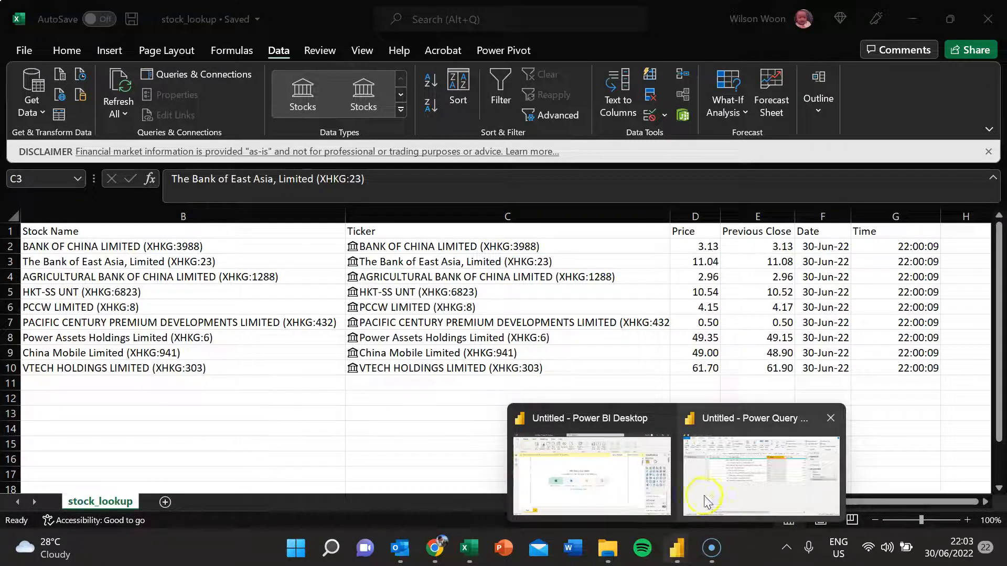
{"action": "left_click", "coordinate": [628, 466]}
{"action": "left_click", "coordinate": [678, 553]}
{"action": "left_click", "coordinate": [758, 468]}
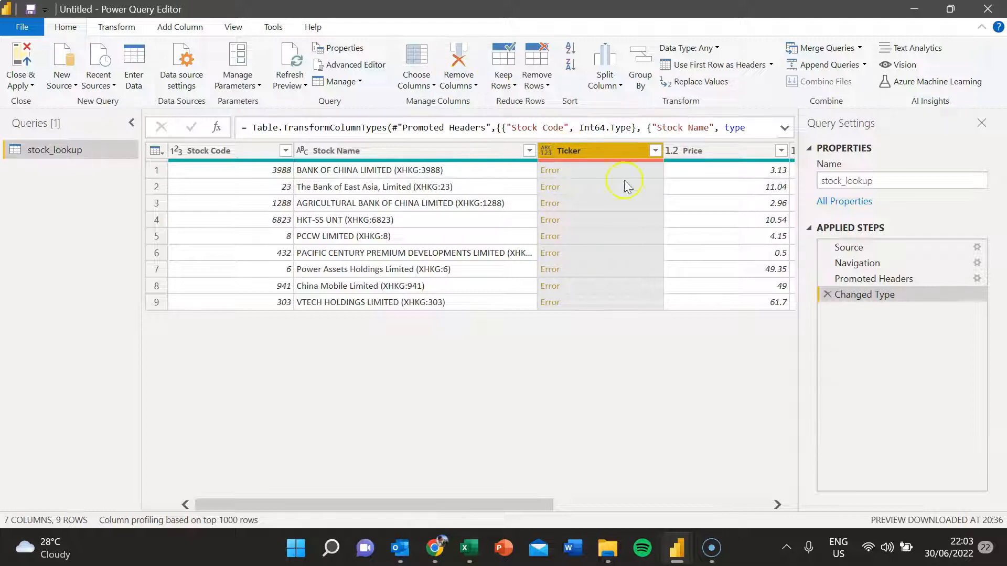
{"action": "left_click", "coordinate": [465, 86]}
{"action": "left_click", "coordinate": [486, 105]}
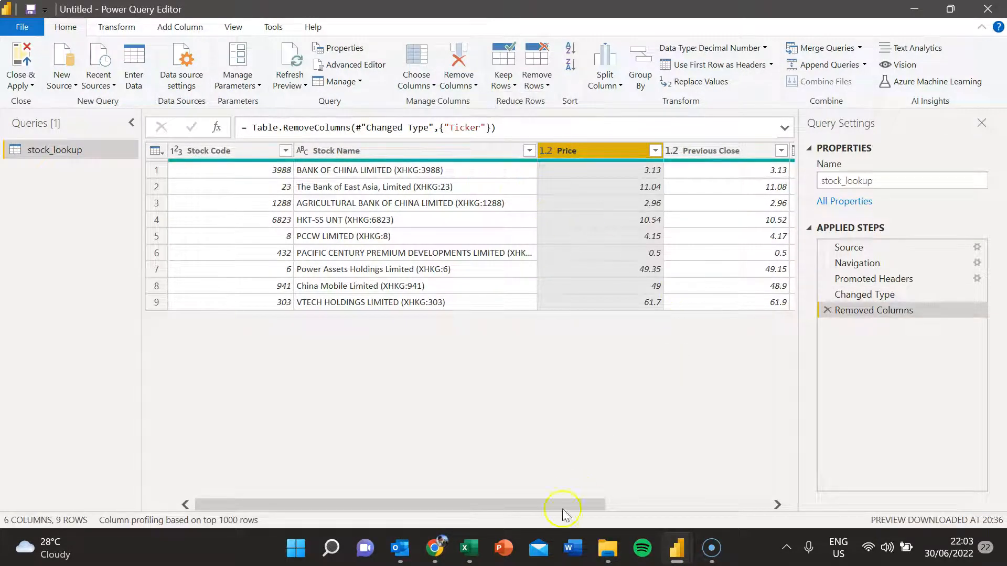
Review the Price and Date columns, and change the data type of the Time column to Time
{"action": "left_click_drag", "start_coordinate": [540, 514], "coordinate": [556, 513]}
{"action": "left_click", "coordinate": [522, 151]}
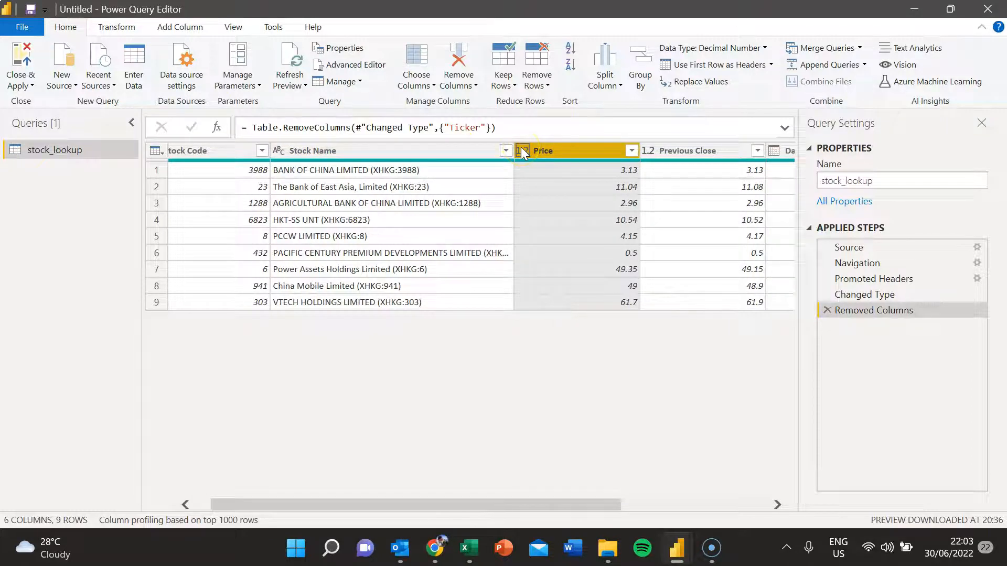
{"action": "left_click_drag", "start_coordinate": [508, 505], "coordinate": [664, 509]}
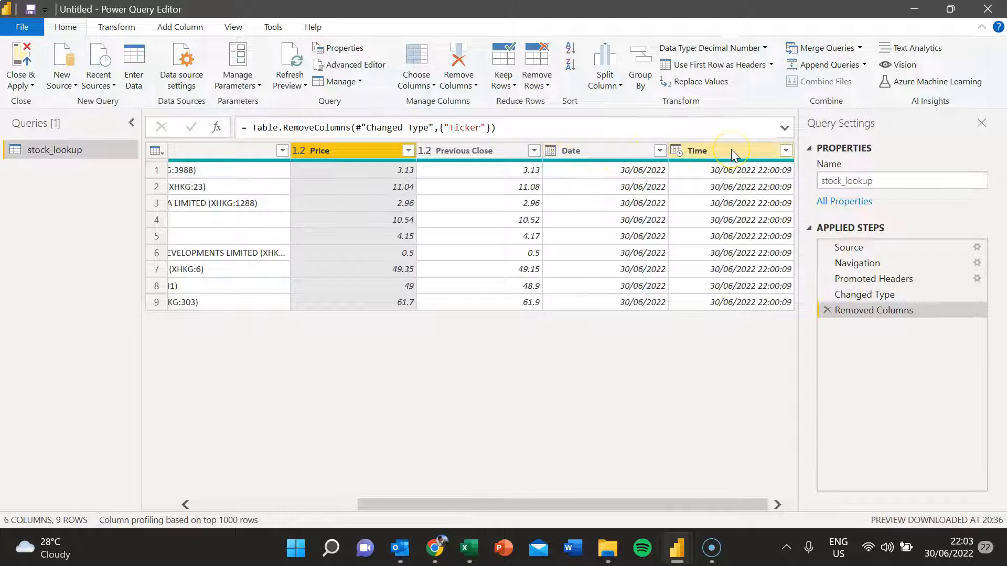
{"action": "left_click", "coordinate": [604, 151]}
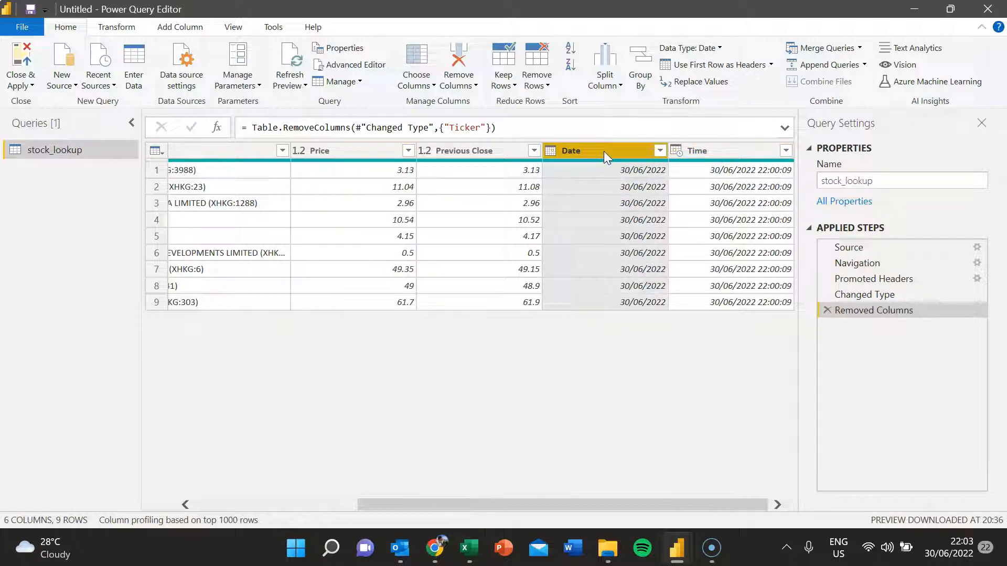
{"action": "left_click", "coordinate": [721, 151]}
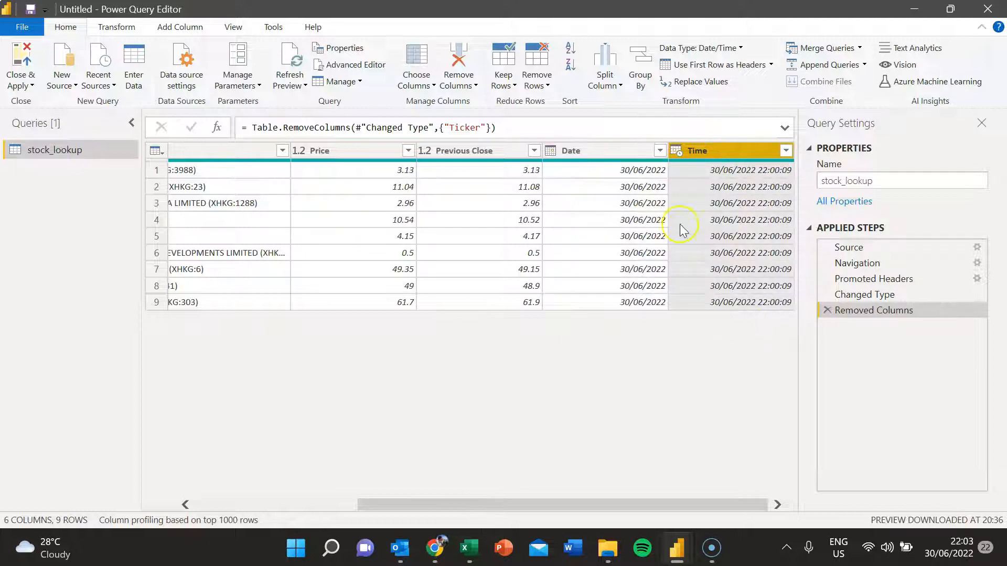
{"action": "left_click", "coordinate": [677, 153]}
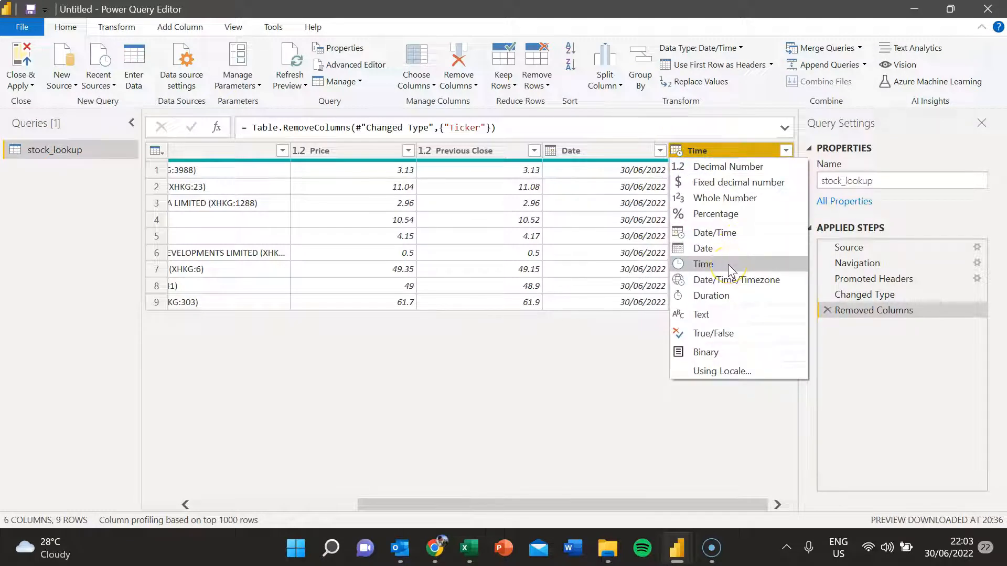
{"action": "left_click", "coordinate": [728, 265]}
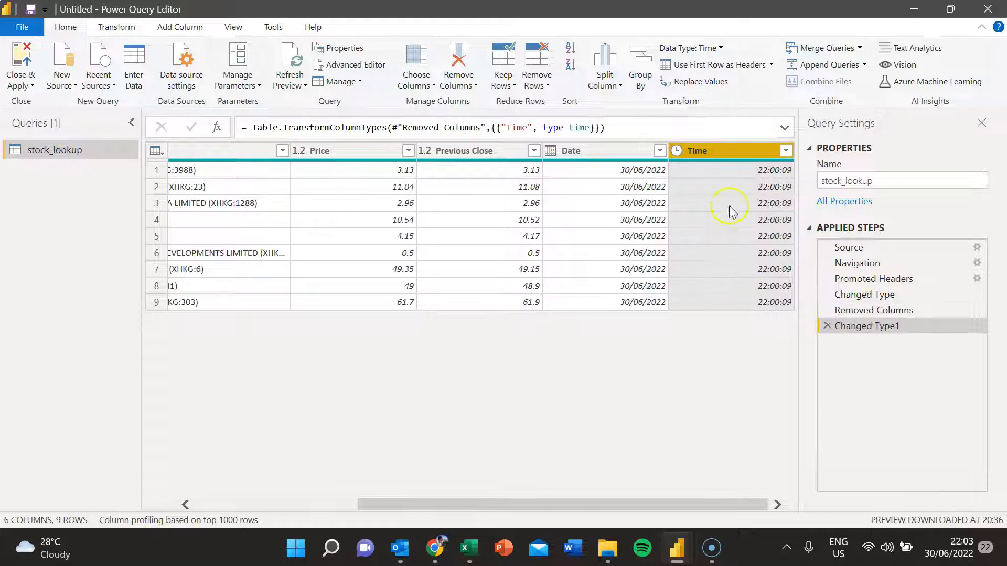
Compare the Date and Time columns in the query preview
{"action": "left_click", "coordinate": [608, 153]}
{"action": "left_click", "coordinate": [734, 152]}
{"action": "left_click", "coordinate": [619, 149]}
{"action": "left_click", "coordinate": [716, 150]}
{"action": "left_click", "coordinate": [629, 152]}
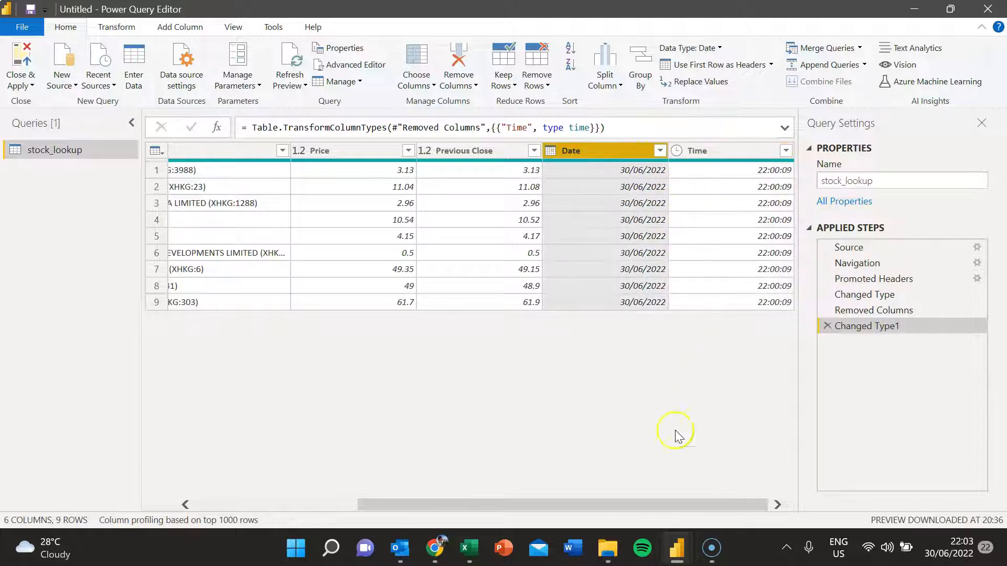
Switch to the stock_lookup workbook in Excel and check its Date and Time columns against the query
{"action": "mouse_move", "coordinate": [474, 561]}
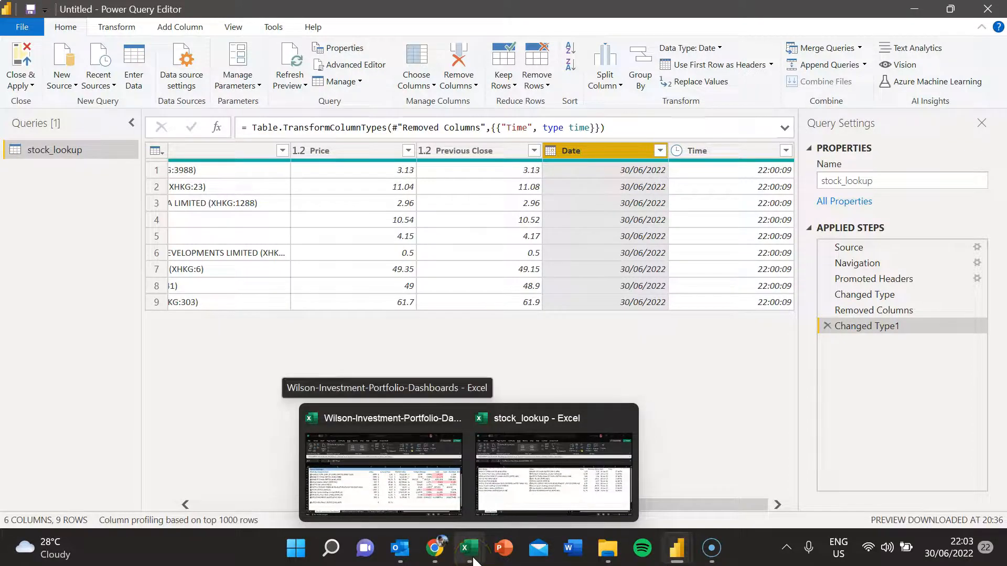
{"action": "left_click", "coordinate": [467, 548]}
{"action": "left_click", "coordinate": [530, 511]}
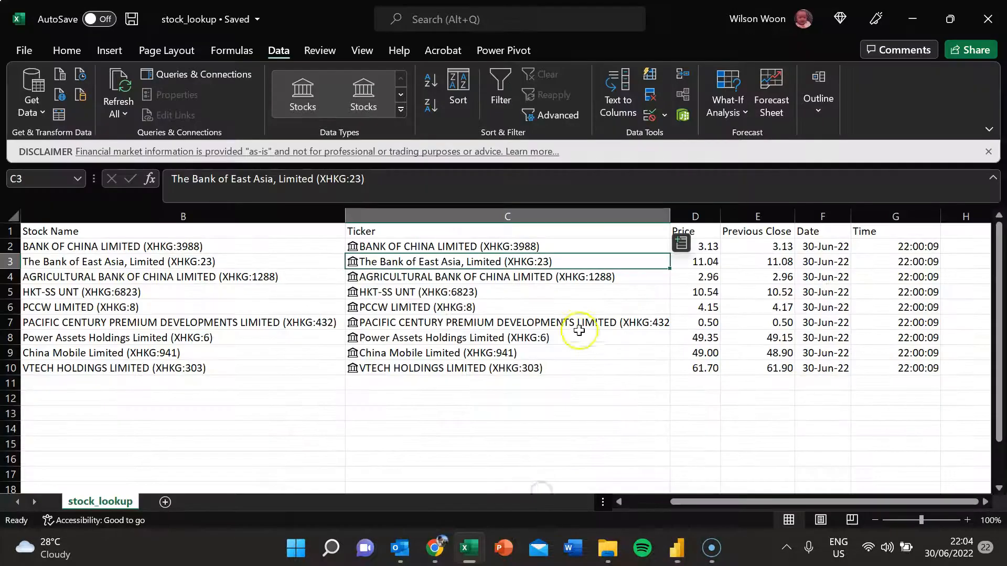
{"action": "left_click", "coordinate": [822, 217]}
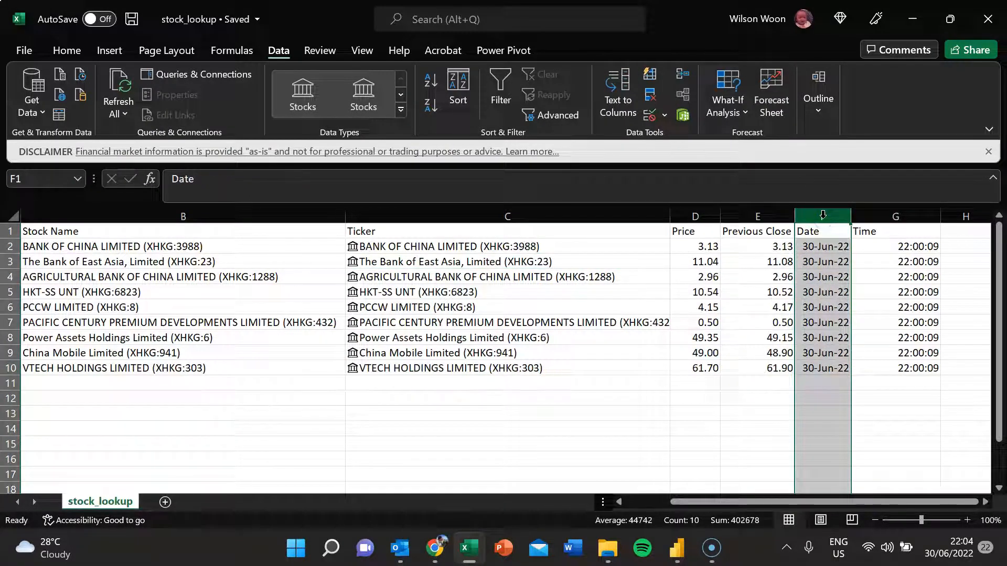
{"action": "left_click", "coordinate": [885, 216]}
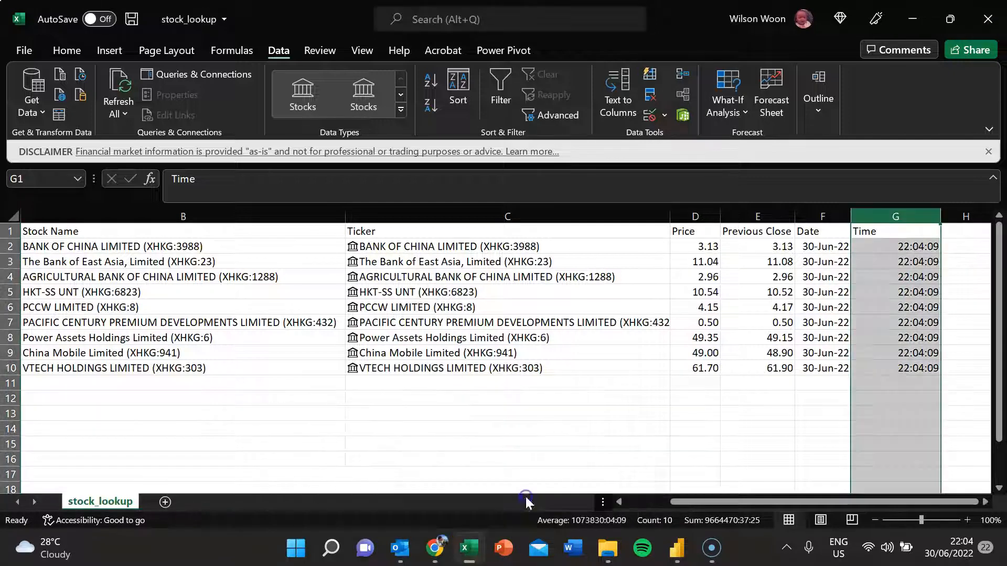
{"action": "left_click", "coordinate": [677, 548]}
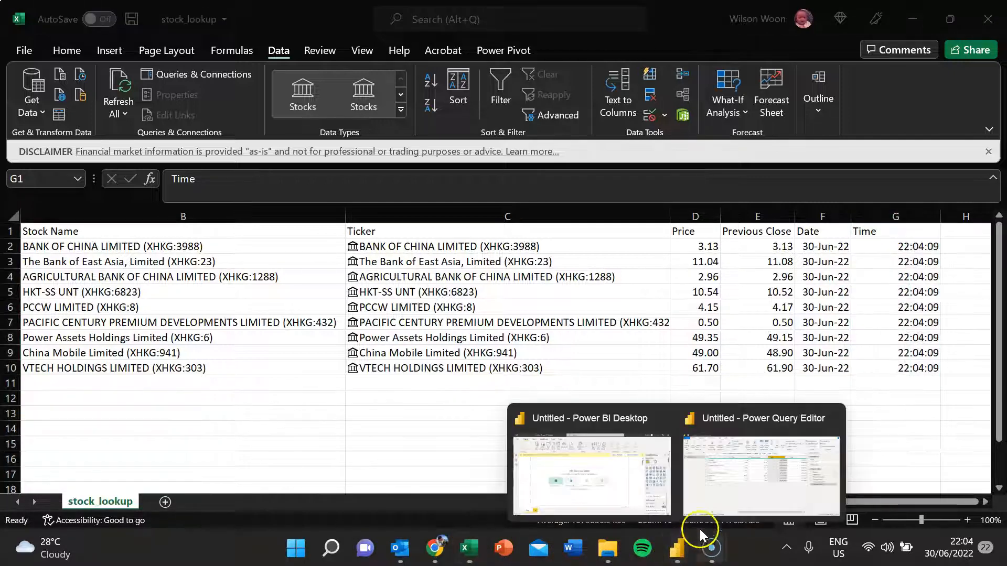
{"action": "left_click", "coordinate": [912, 383]}
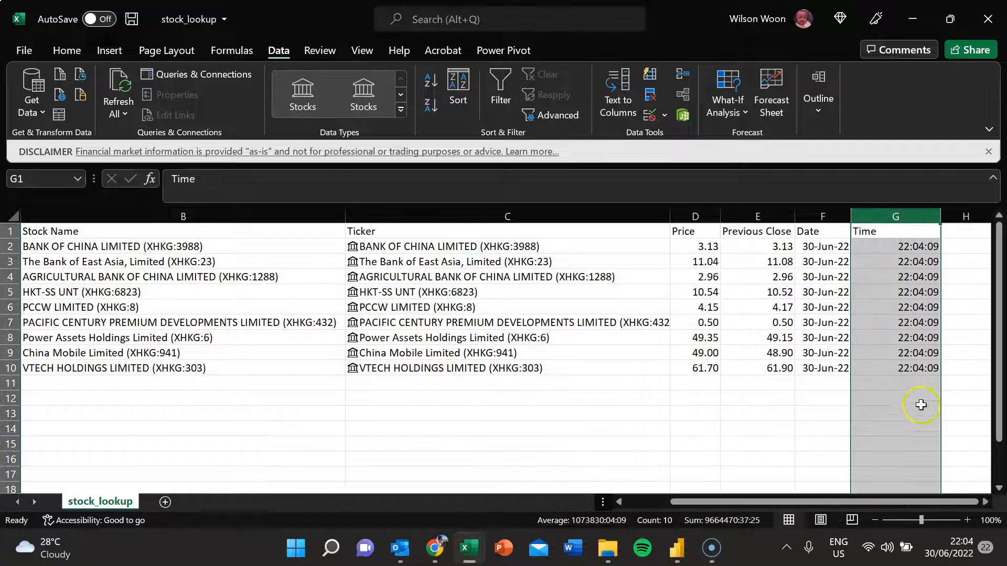
Return to Power Query Editor and recheck the Time and Date columns and the remaining columns of the query
{"action": "left_click", "coordinate": [677, 548]}
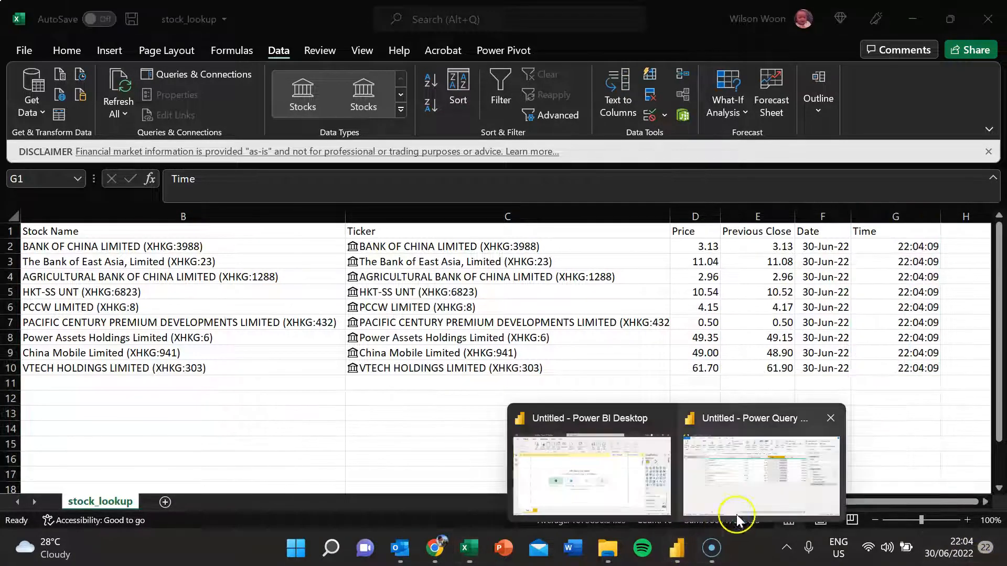
{"action": "left_click", "coordinate": [728, 507]}
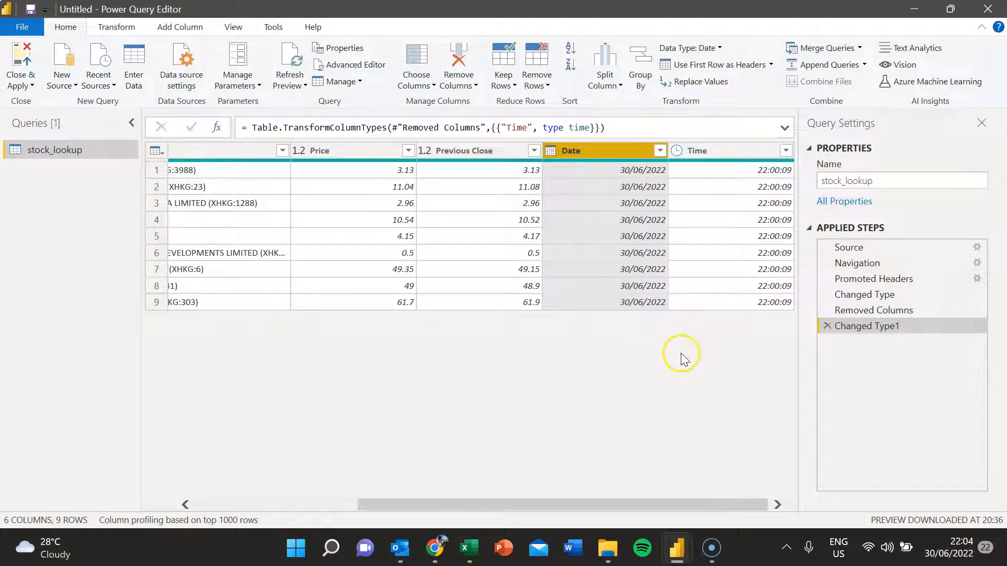
{"action": "left_click", "coordinate": [711, 153]}
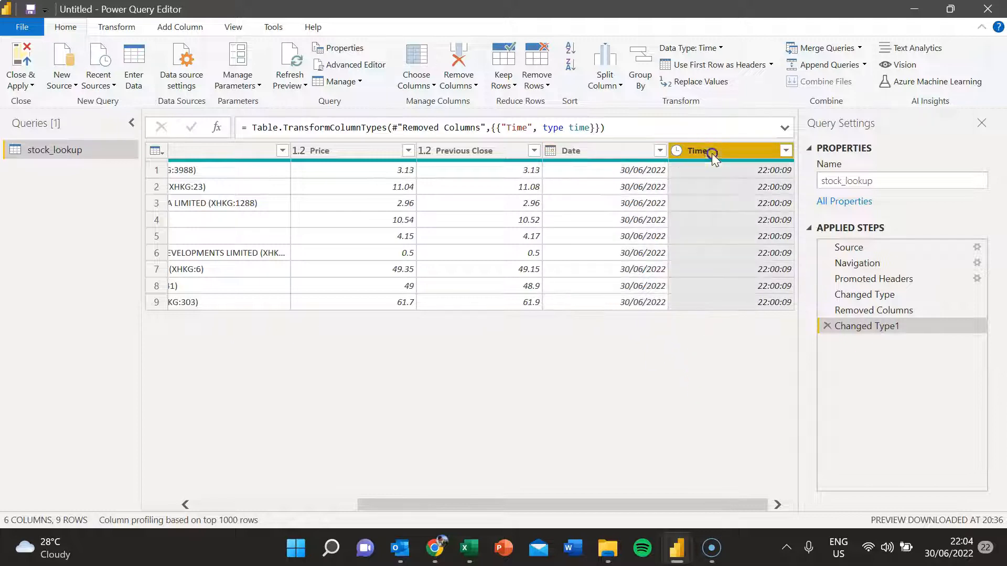
{"action": "left_click", "coordinate": [603, 153]}
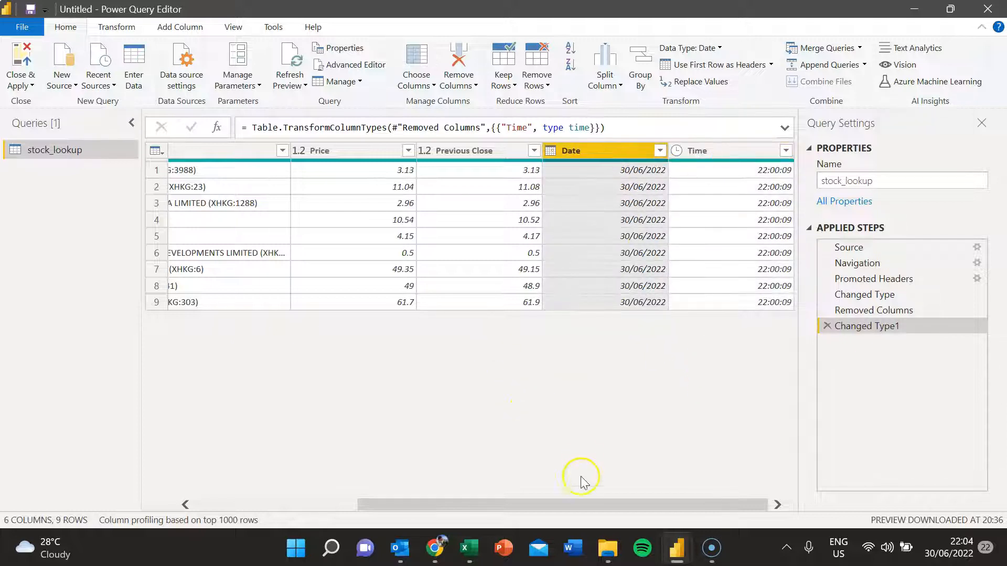
{"action": "left_click_drag", "start_coordinate": [583, 504], "coordinate": [375, 519]}
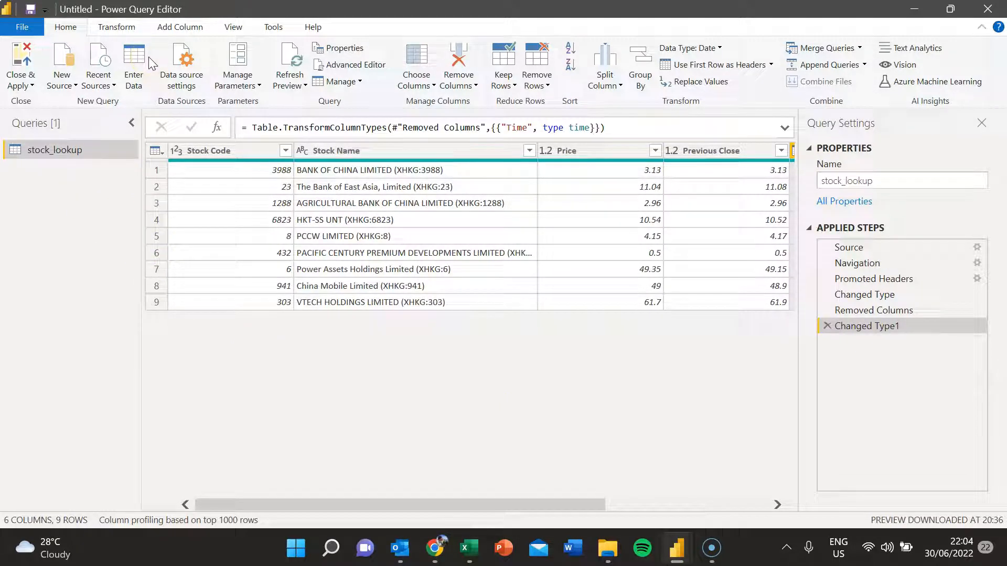
Apply the query changes and close Power Query Editor, and dismiss the chat notification
{"action": "left_click", "coordinate": [21, 83]}
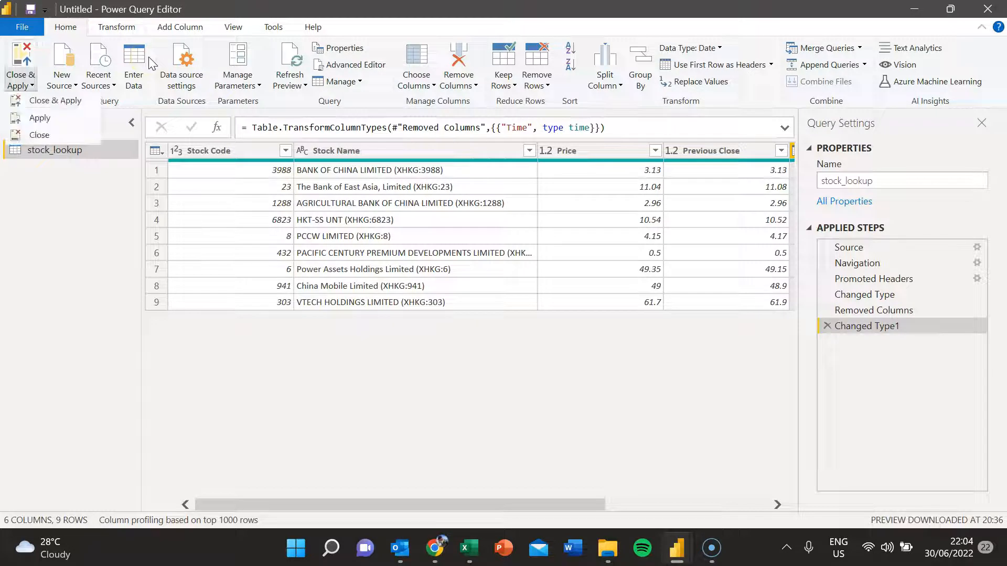
{"action": "left_click", "coordinate": [40, 103]}
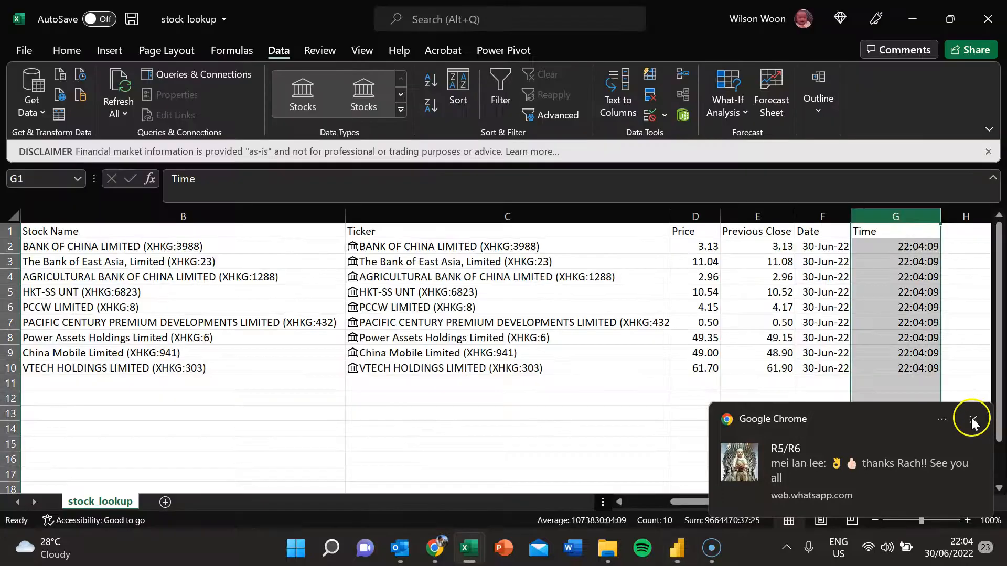
{"action": "left_click", "coordinate": [972, 418]}
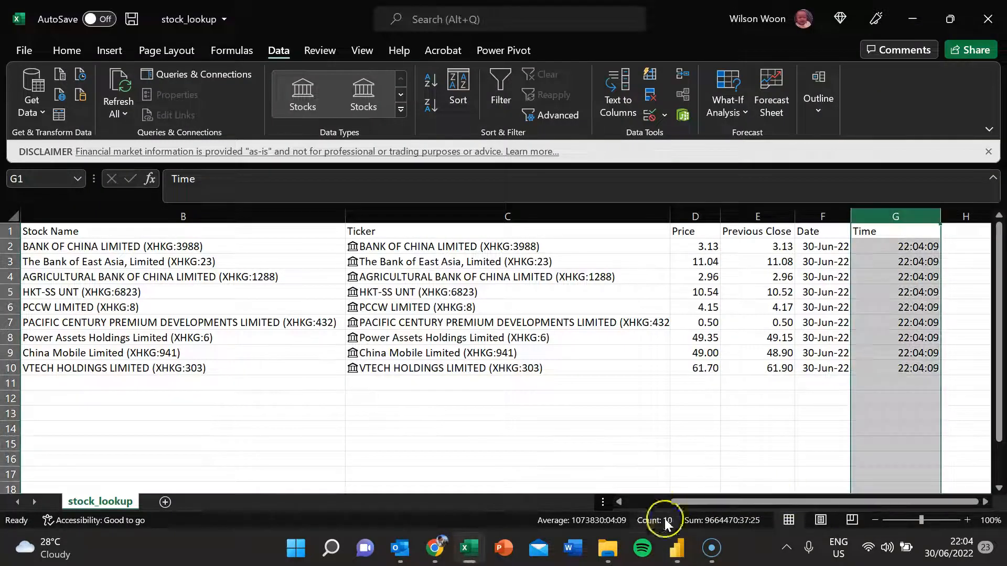
Switch to Power BI Desktop and show the loaded stock_lookup table with its fields in the Model view
{"action": "left_click", "coordinate": [676, 559]}
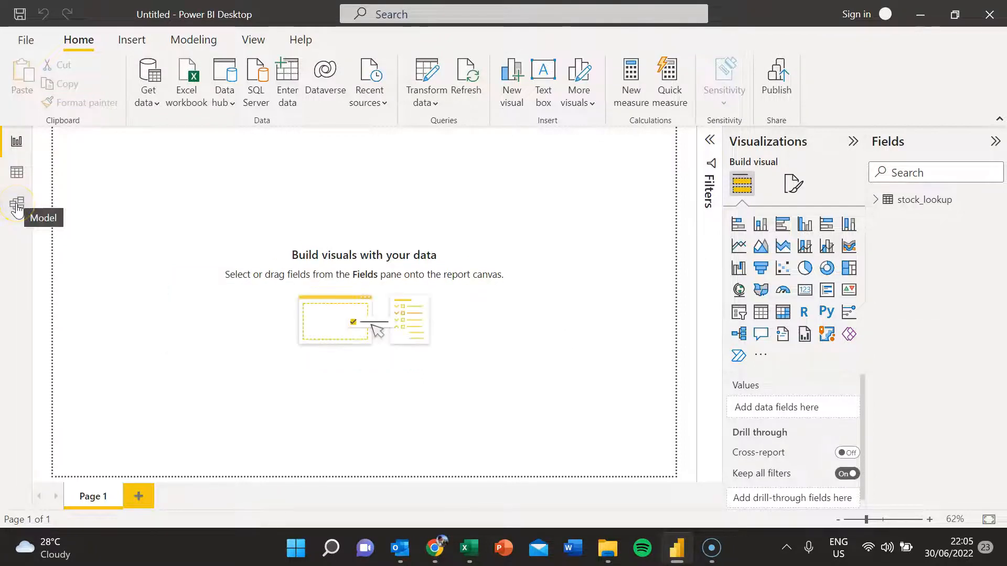
{"action": "left_click", "coordinate": [17, 206]}
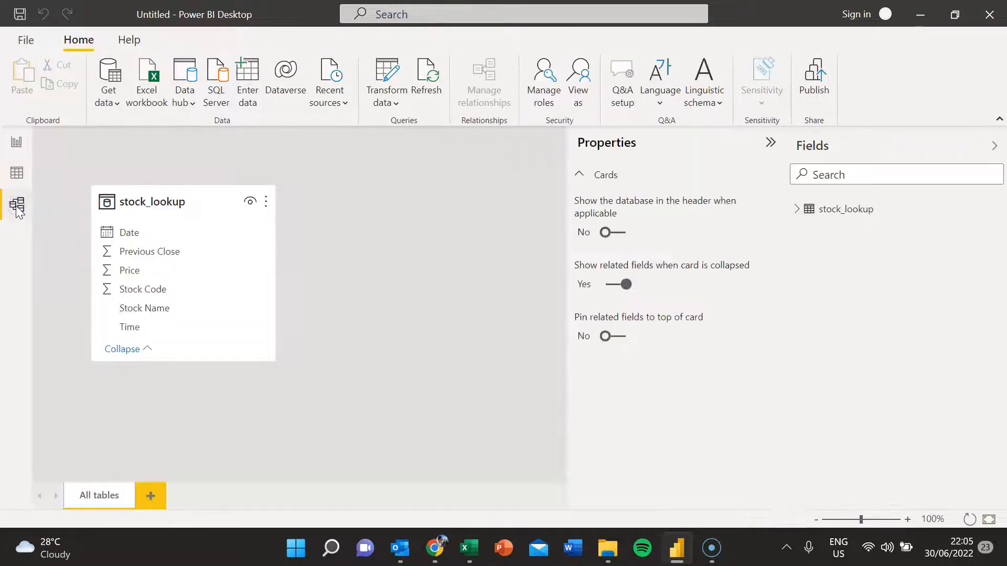
{"action": "left_click", "coordinate": [193, 390]}
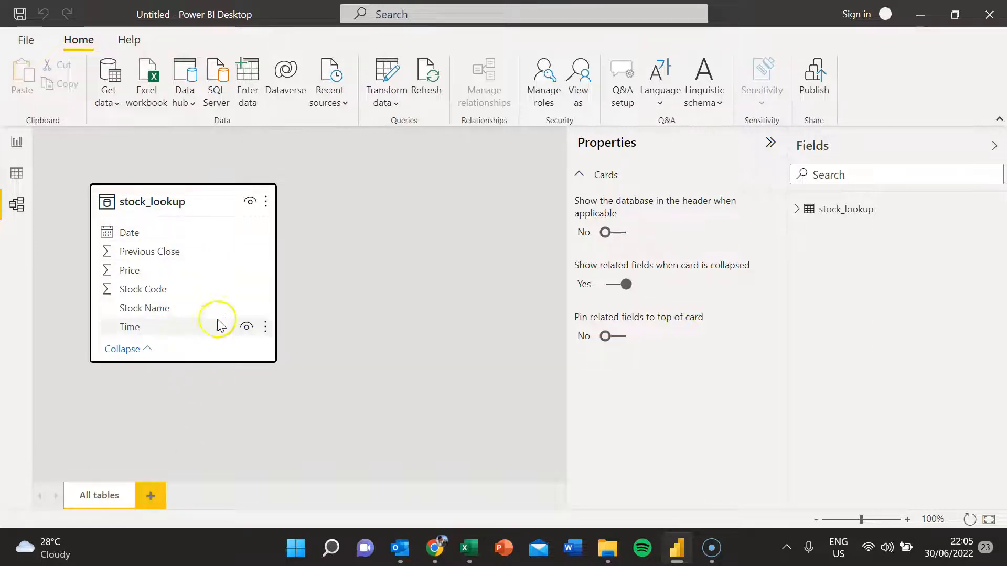
Review the stock_lookup table's fields in the Model view and its rows in the Data view
{"action": "left_click", "coordinate": [797, 209]}
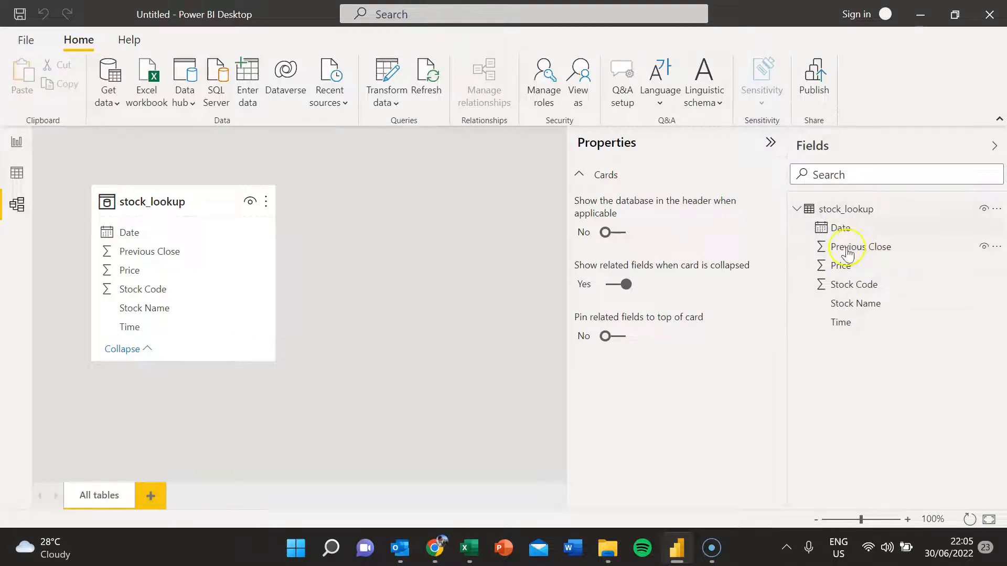
{"action": "left_click", "coordinate": [18, 174]}
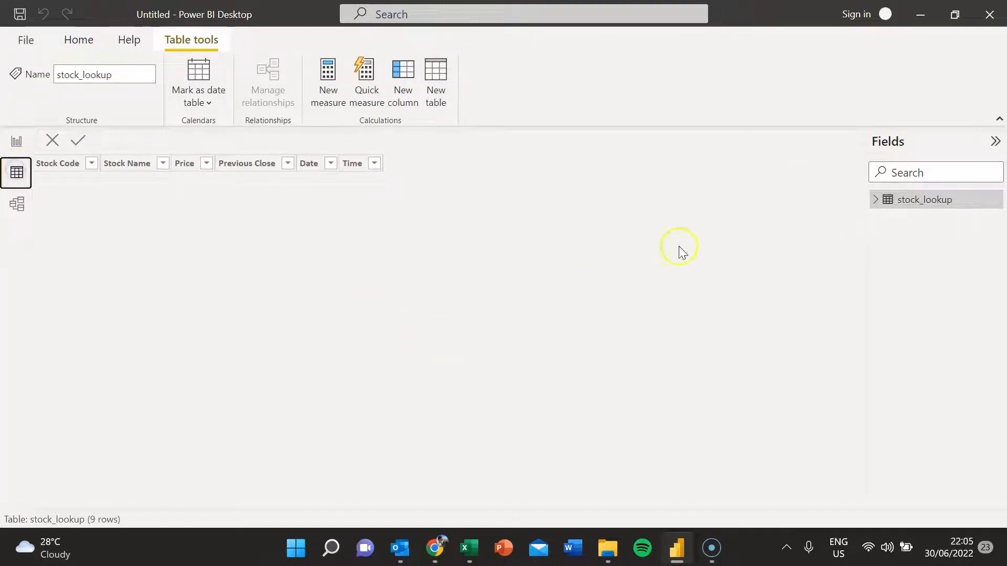
{"action": "left_click", "coordinate": [876, 199]}
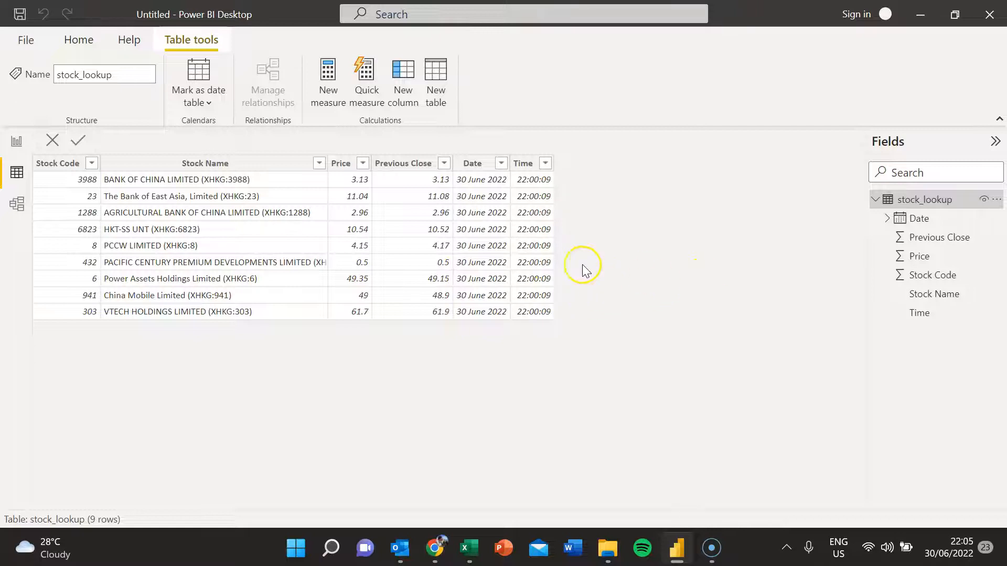
{"action": "left_click", "coordinate": [79, 40]}
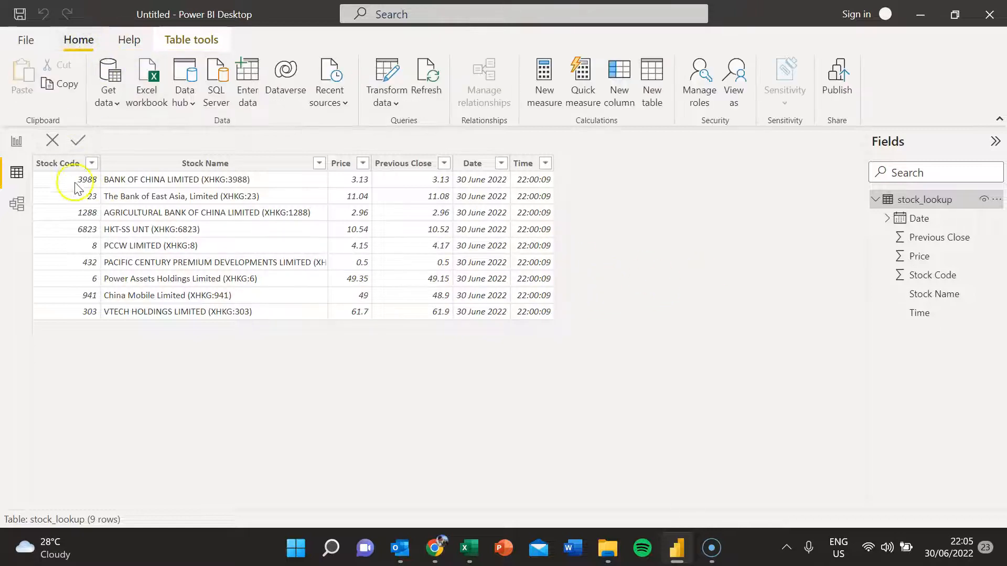
{"action": "left_click", "coordinate": [21, 203]}
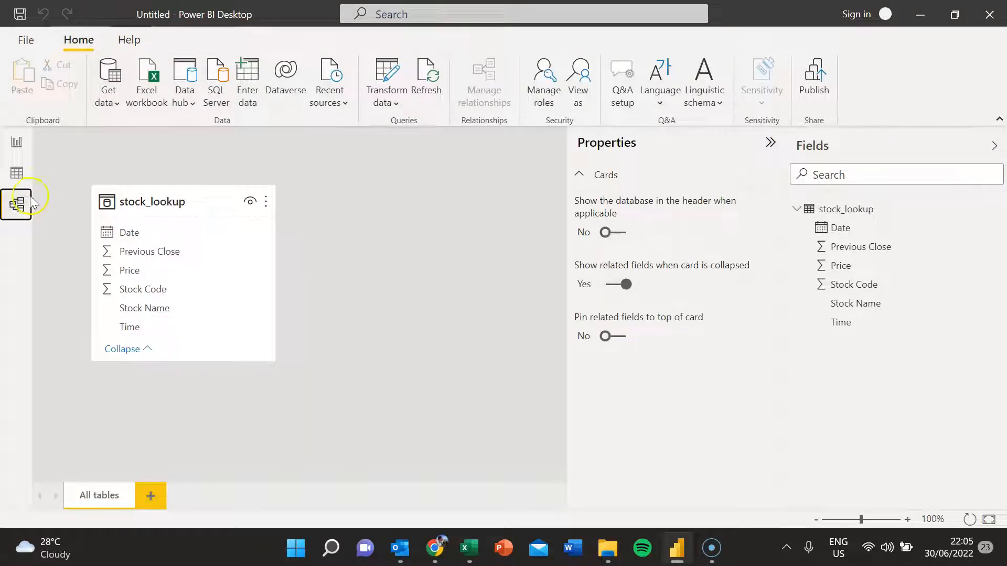
{"action": "left_click", "coordinate": [17, 172]}
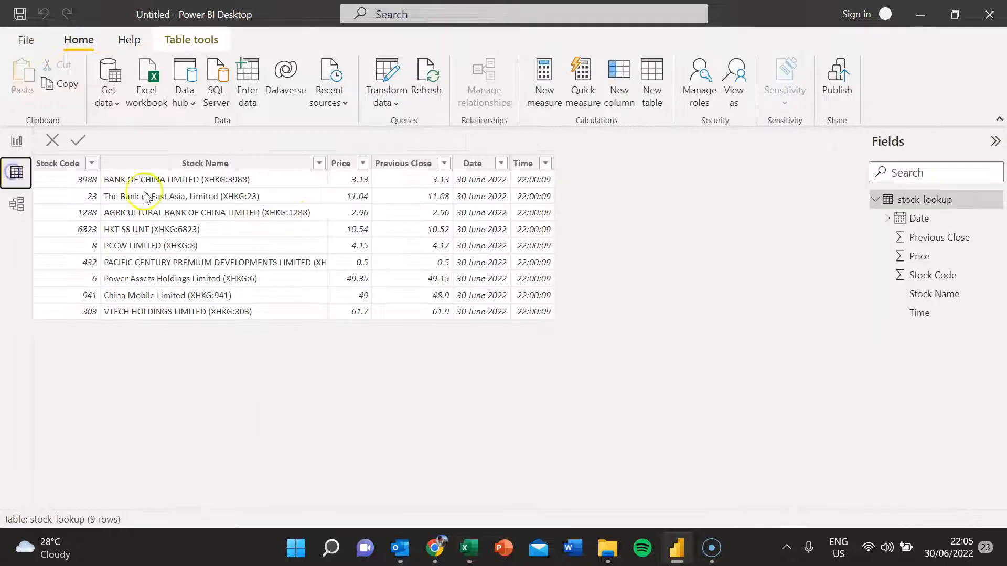
Set the summarization of the Previous Close, Price and Stock Code columns to Don't summarize
{"action": "left_click", "coordinate": [929, 240]}
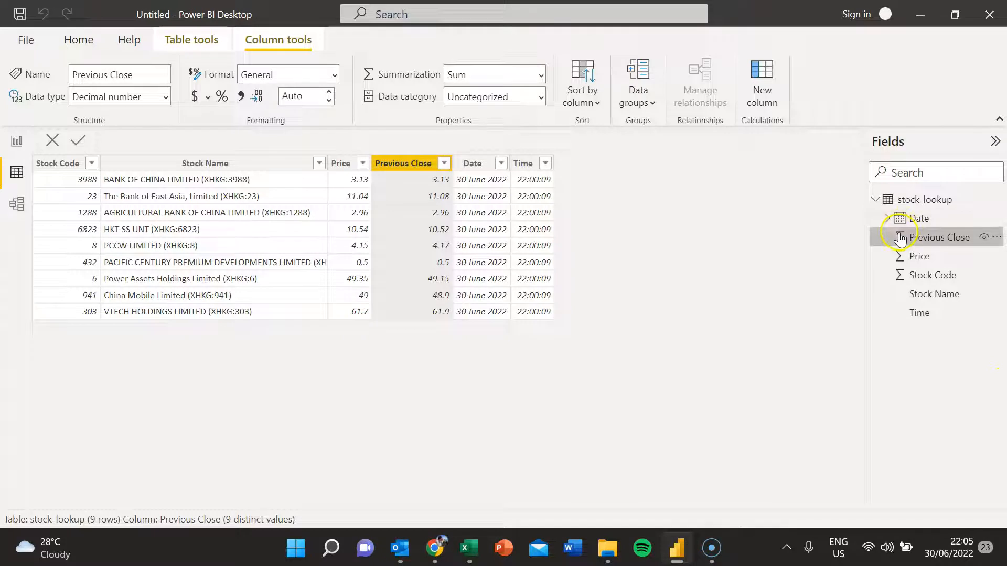
{"action": "left_click", "coordinate": [541, 75]}
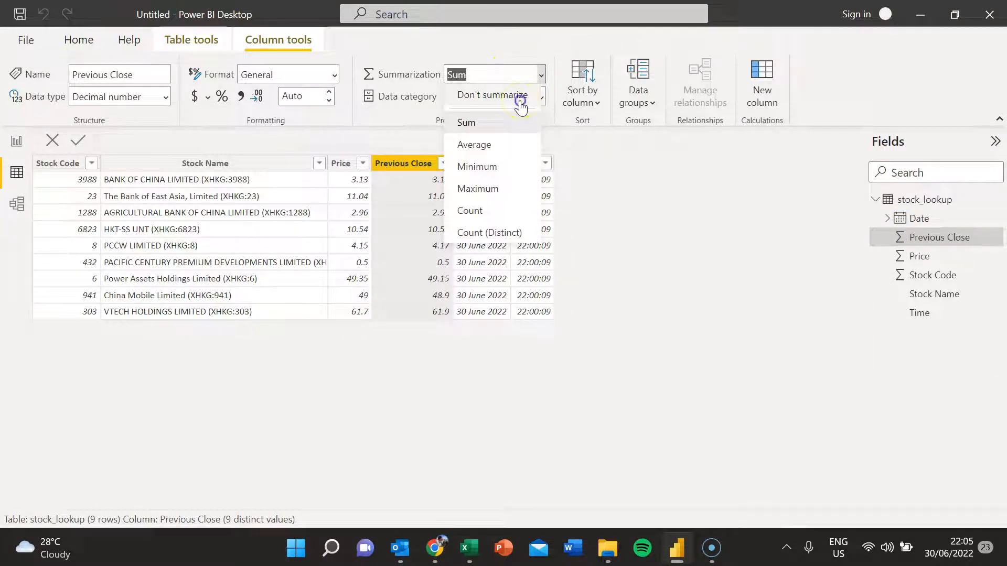
{"action": "left_click", "coordinate": [519, 97]}
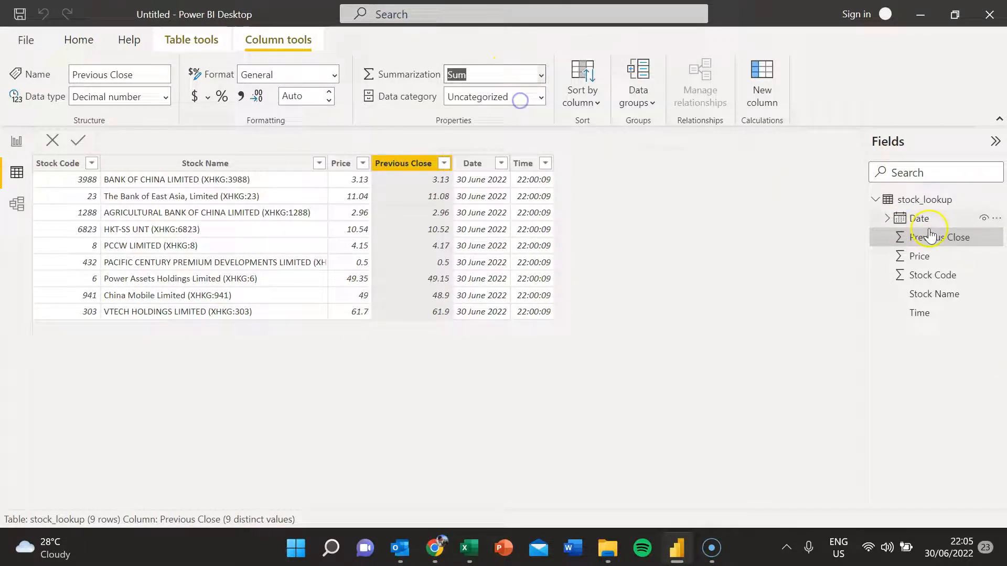
{"action": "left_click", "coordinate": [920, 258]}
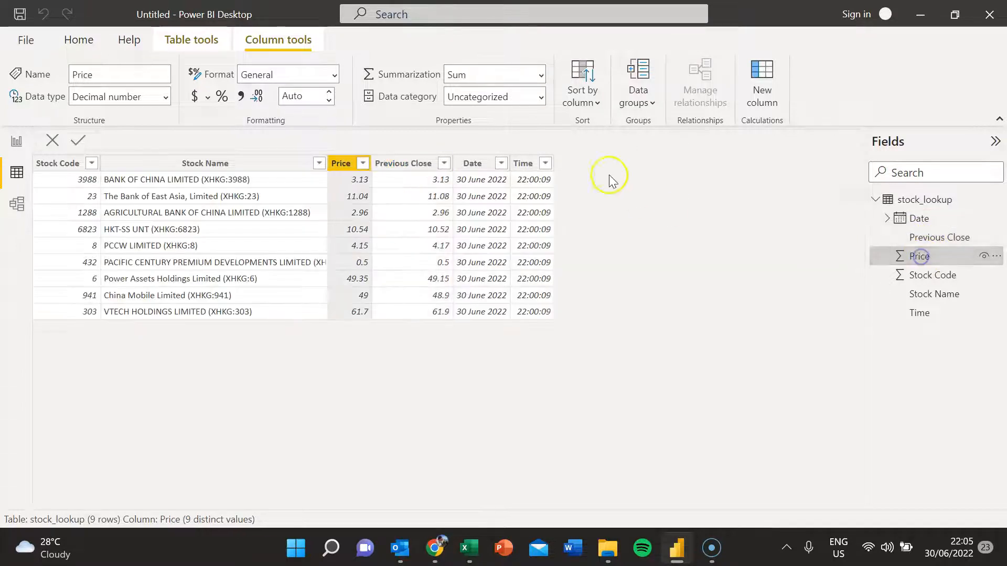
{"action": "left_click", "coordinate": [542, 78]}
{"action": "left_click", "coordinate": [494, 95]}
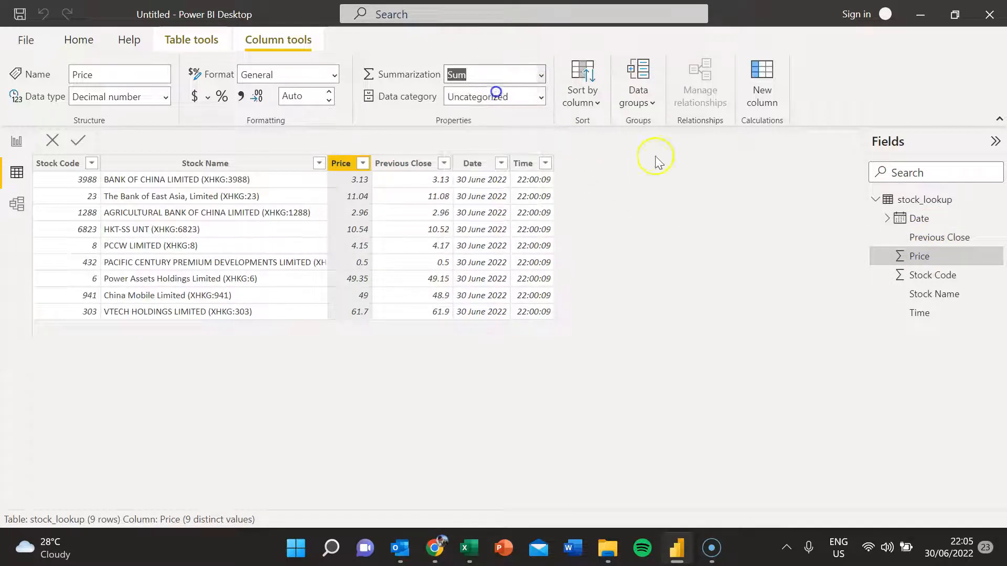
{"action": "left_click", "coordinate": [938, 278]}
{"action": "left_click", "coordinate": [531, 74]}
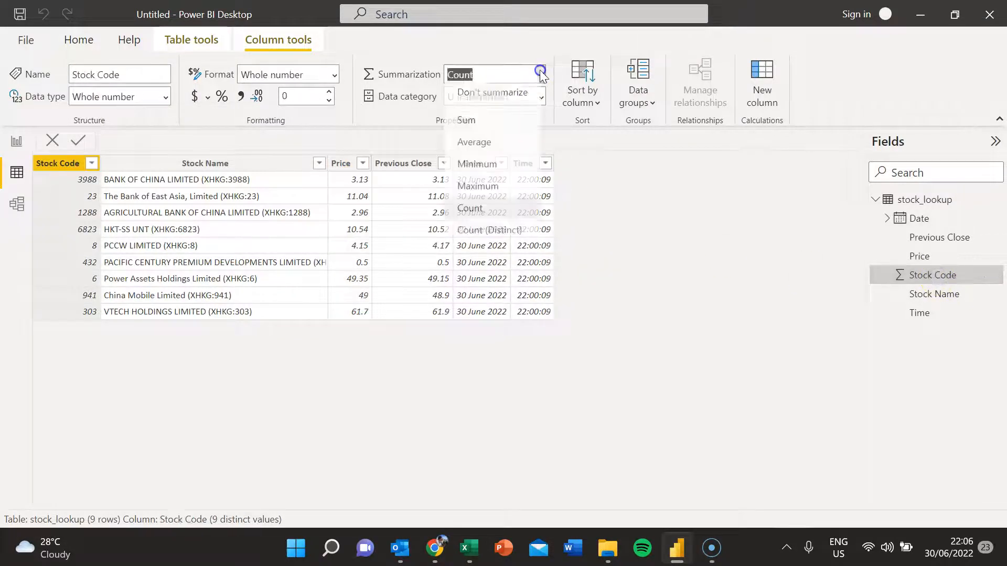
{"action": "left_click", "coordinate": [514, 96]}
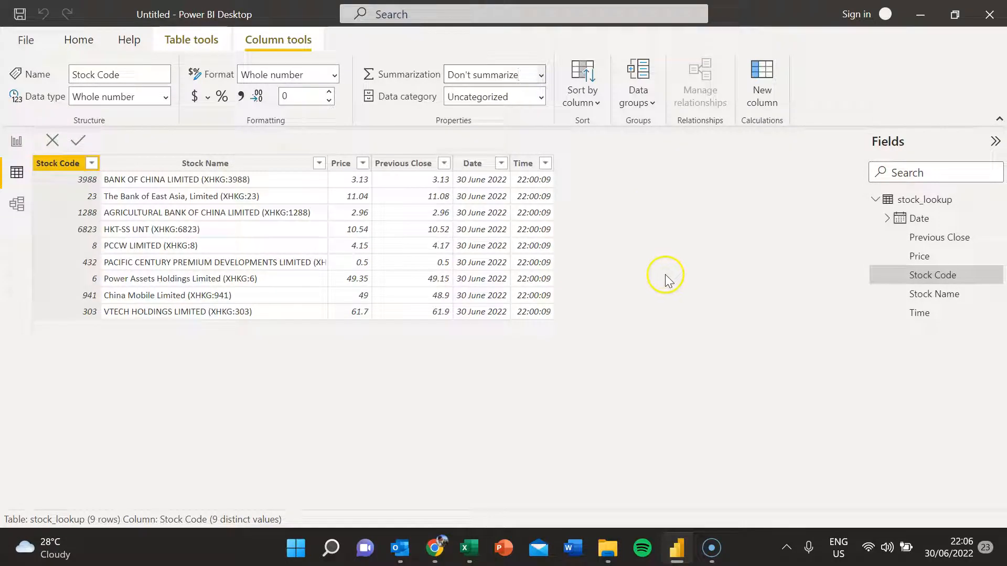
Add a table visual to Page 1 in the Report view, enlarge it, and show the Stock Name and Price fields
{"action": "left_click", "coordinate": [11, 148]}
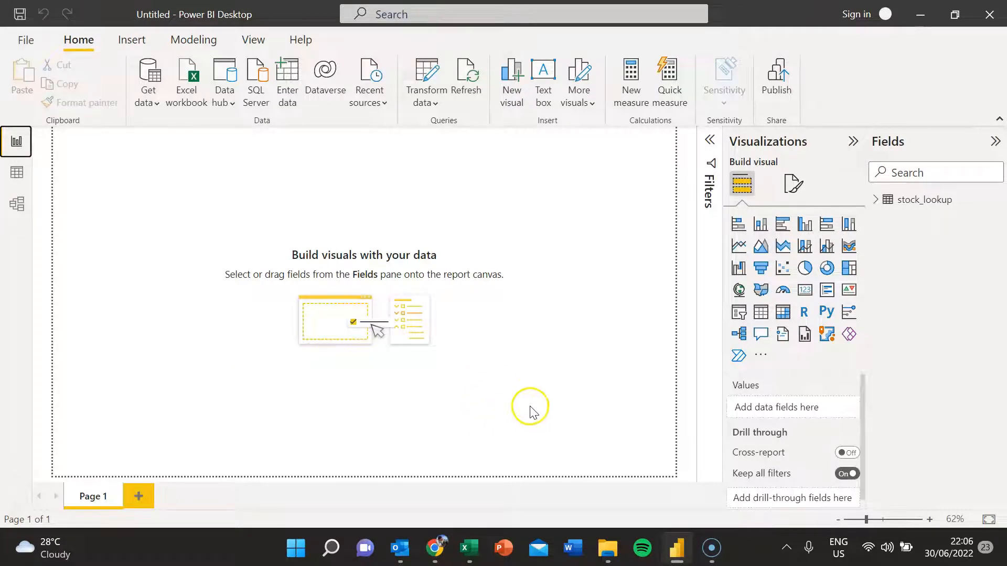
{"action": "left_click", "coordinate": [760, 315]}
{"action": "left_click_drag", "start_coordinate": [152, 183], "coordinate": [314, 196]}
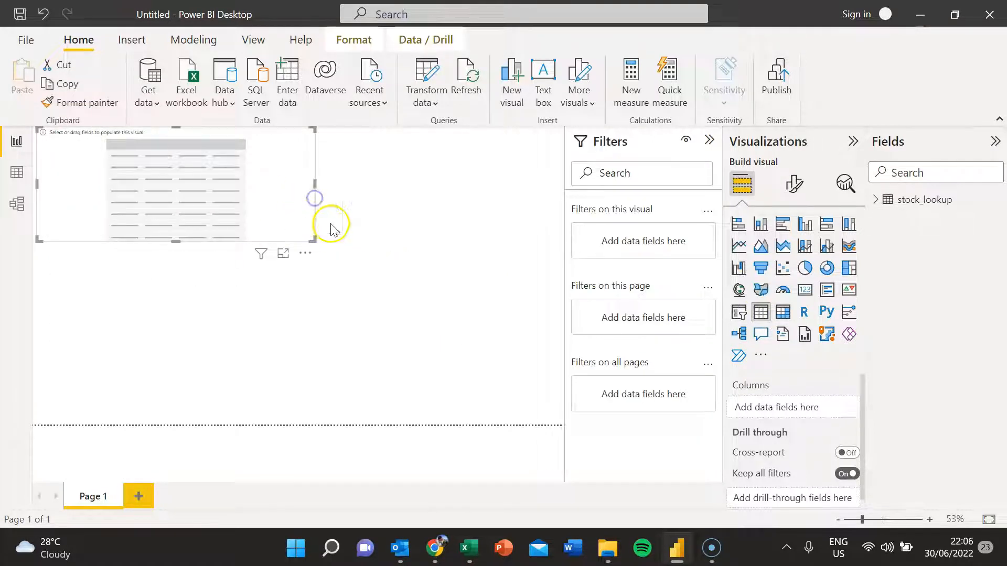
{"action": "left_click", "coordinate": [876, 203]}
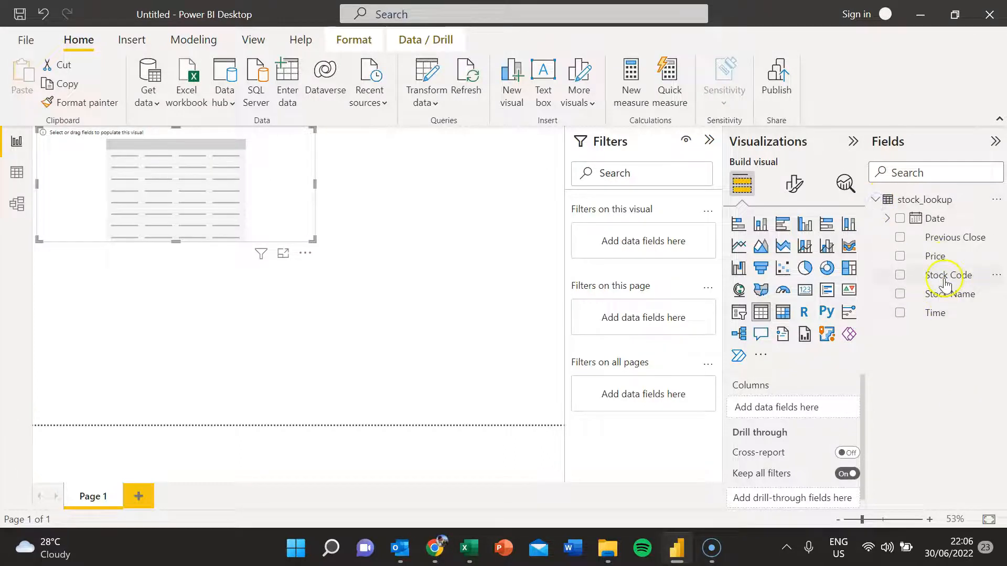
{"action": "left_click", "coordinate": [900, 294]}
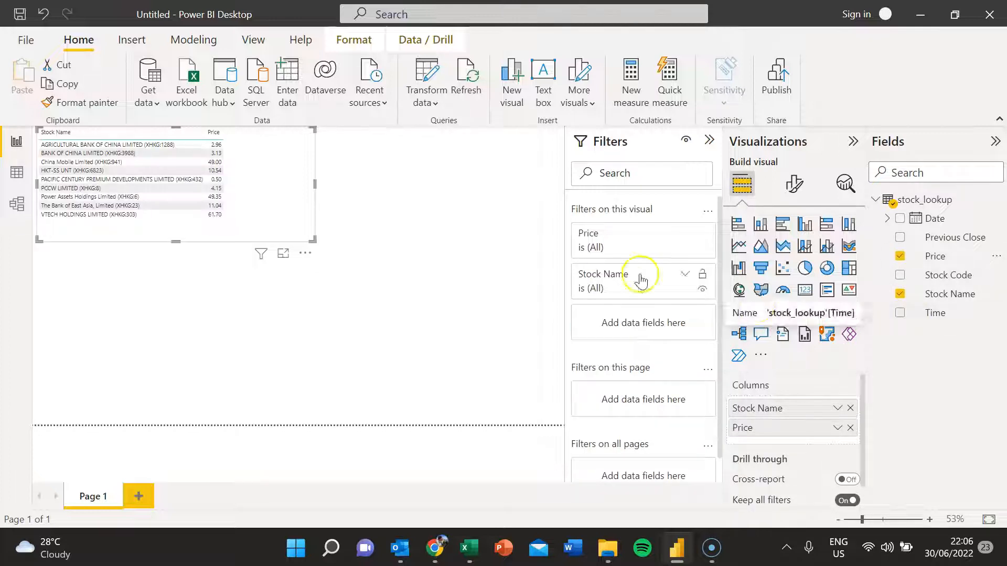
Add the Date and Time fields to the table visual and widen it to fit them
{"action": "left_click", "coordinate": [900, 220]}
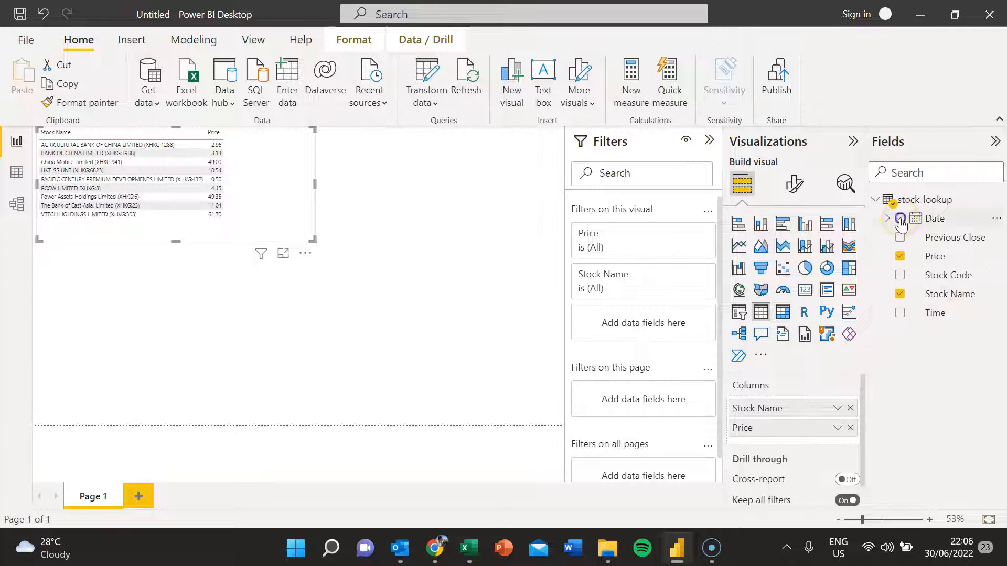
{"action": "left_click", "coordinate": [900, 312]}
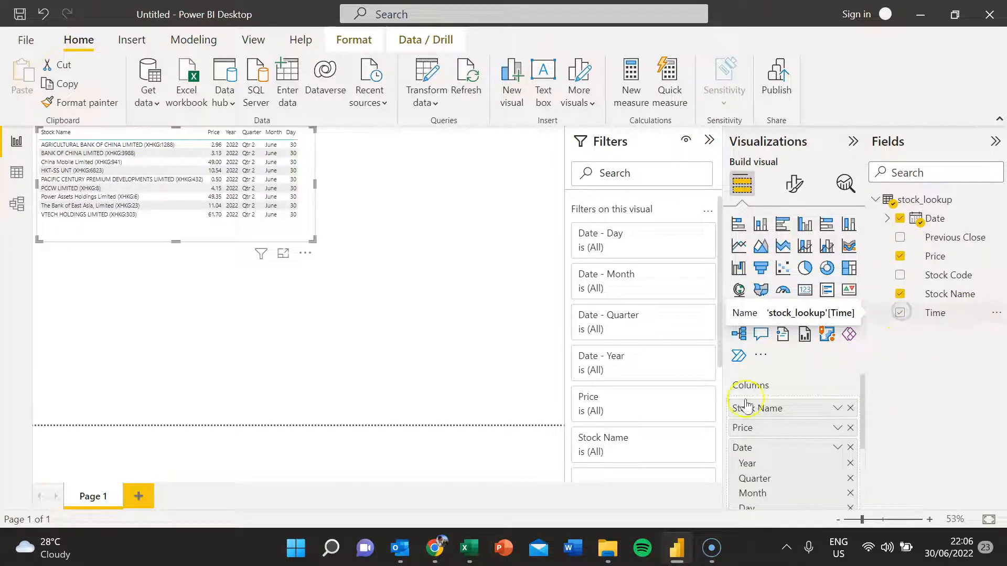
{"action": "left_click_drag", "start_coordinate": [315, 184], "coordinate": [365, 184]}
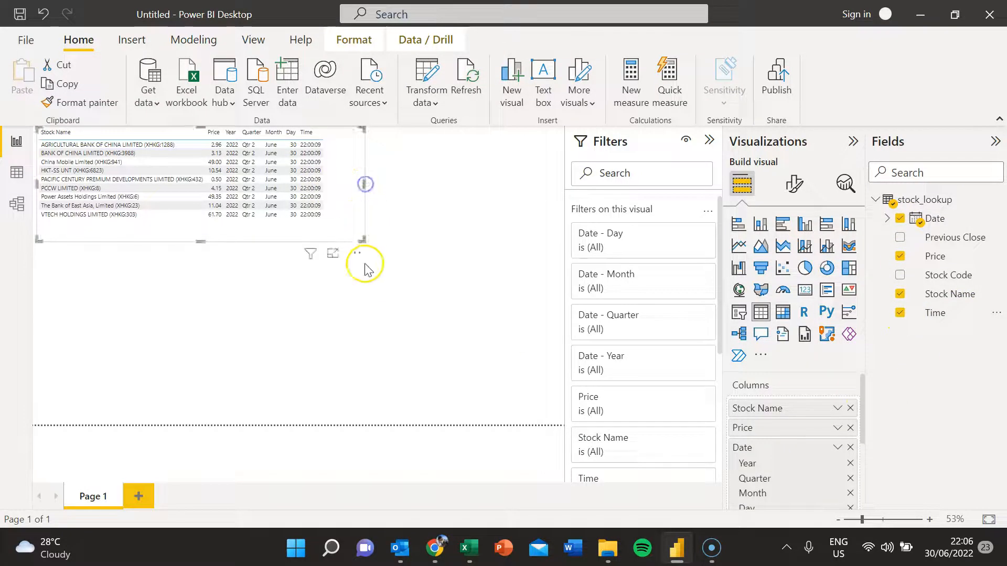
Show Date in the table visual as a plain date instead of a date hierarchy, and narrow the visual to fit its columns
{"action": "left_click", "coordinate": [837, 448]}
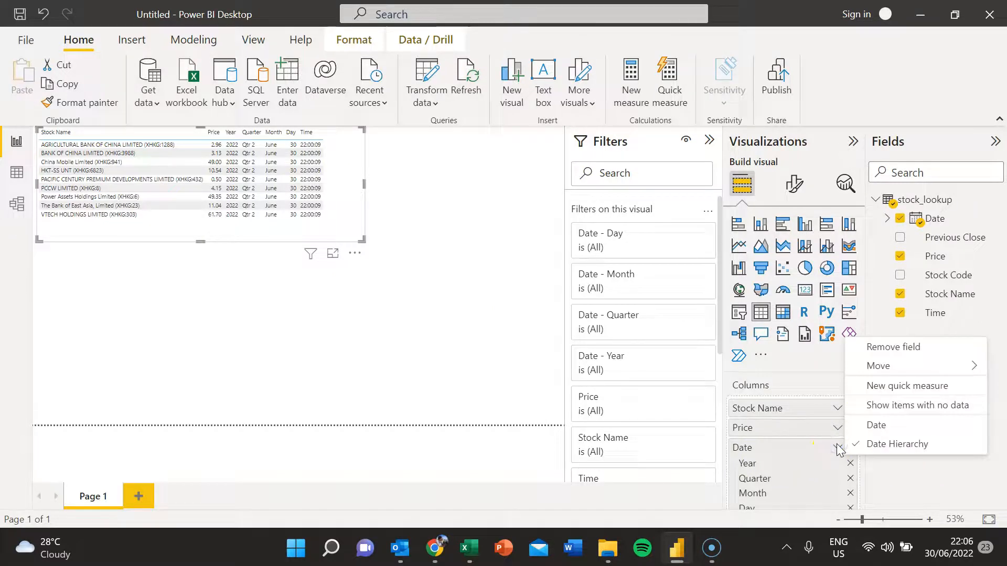
{"action": "left_click", "coordinate": [877, 426]}
{"action": "left_click_drag", "start_coordinate": [362, 241], "coordinate": [316, 236]}
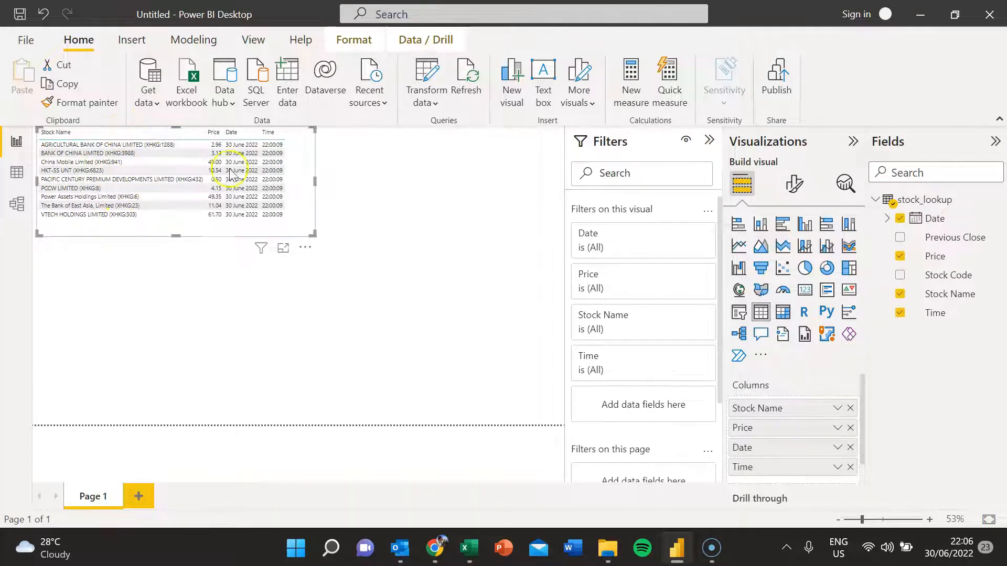
{"action": "left_click", "coordinate": [239, 132]}
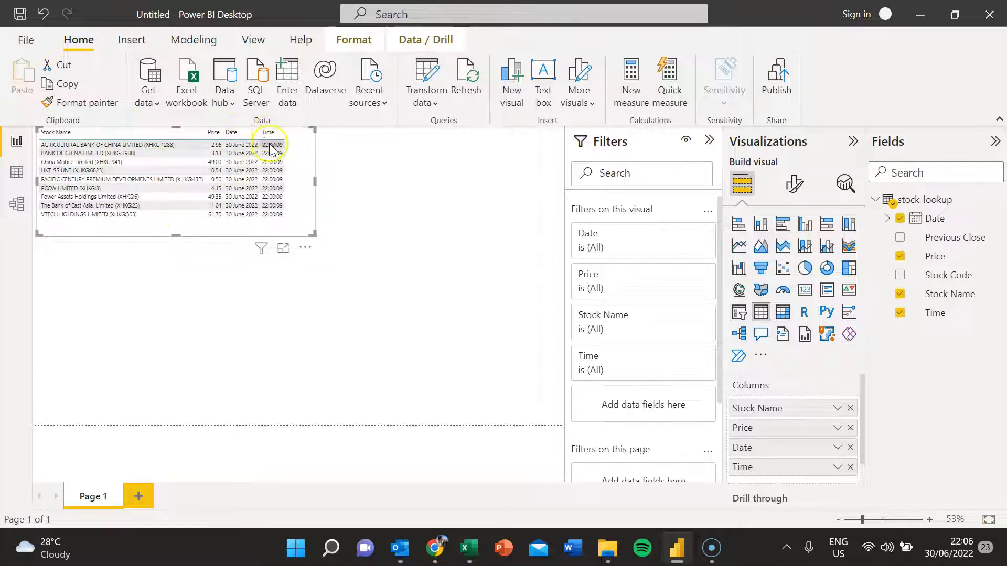
{"action": "left_click", "coordinate": [307, 237]}
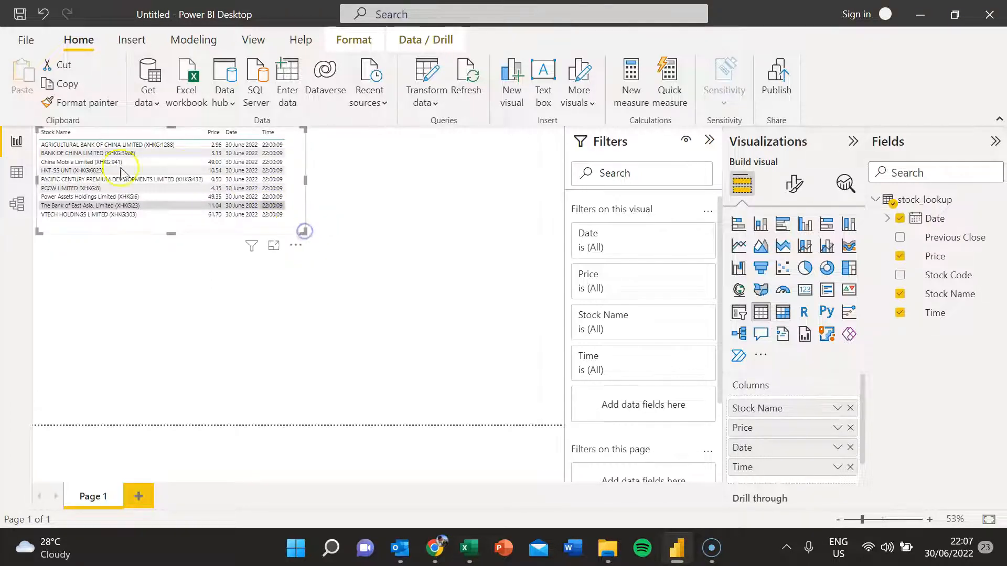
Check the Date and Time values of the stocks in the table visual
{"action": "left_click", "coordinate": [240, 175]}
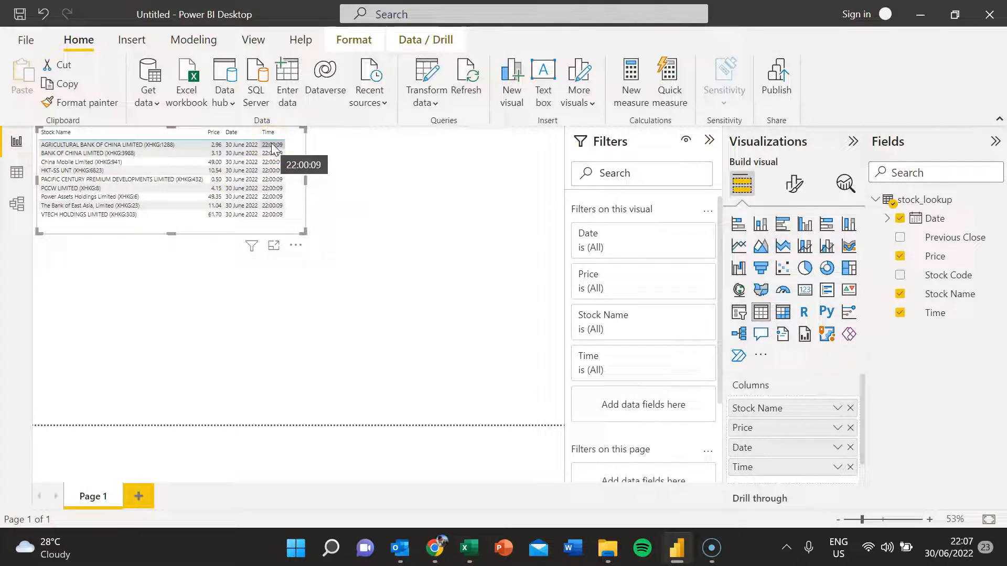
{"action": "left_click", "coordinate": [469, 551]}
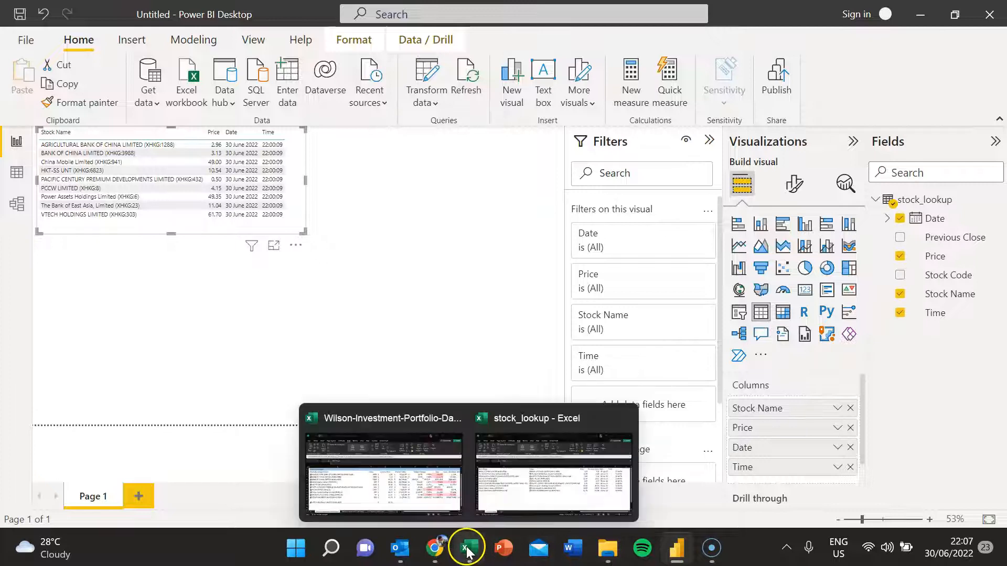
{"action": "left_click", "coordinate": [216, 322]}
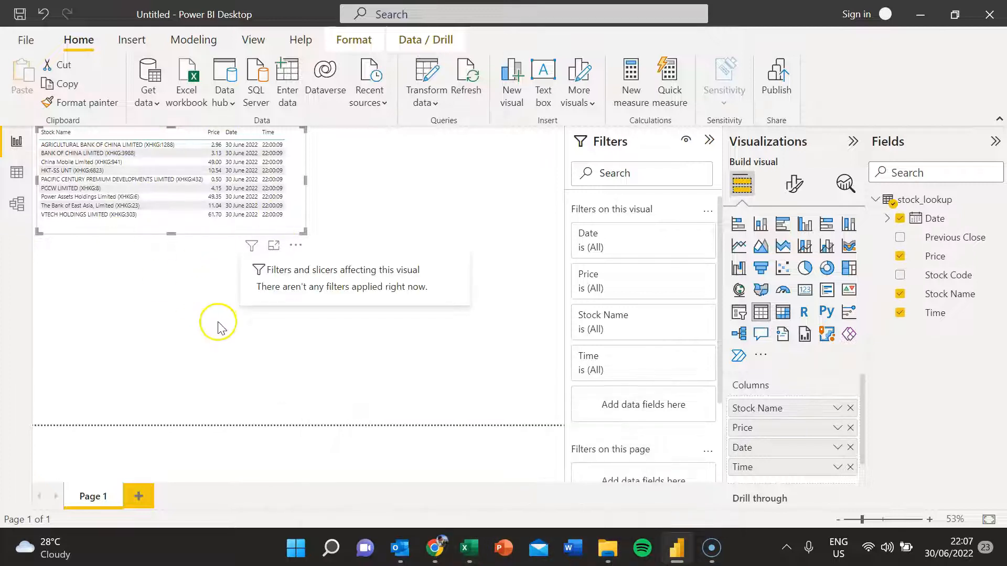
{"action": "left_click", "coordinate": [300, 238]}
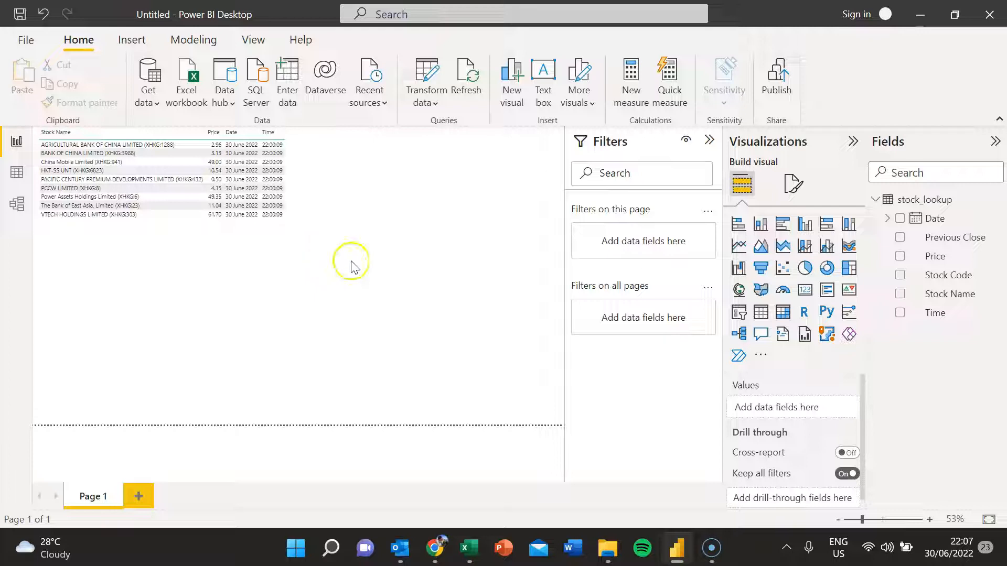
{"action": "left_click", "coordinate": [234, 232]}
Switch to the stock_lookup workbook in Excel and refresh all of its stock data
{"action": "mouse_move", "coordinate": [469, 546]}
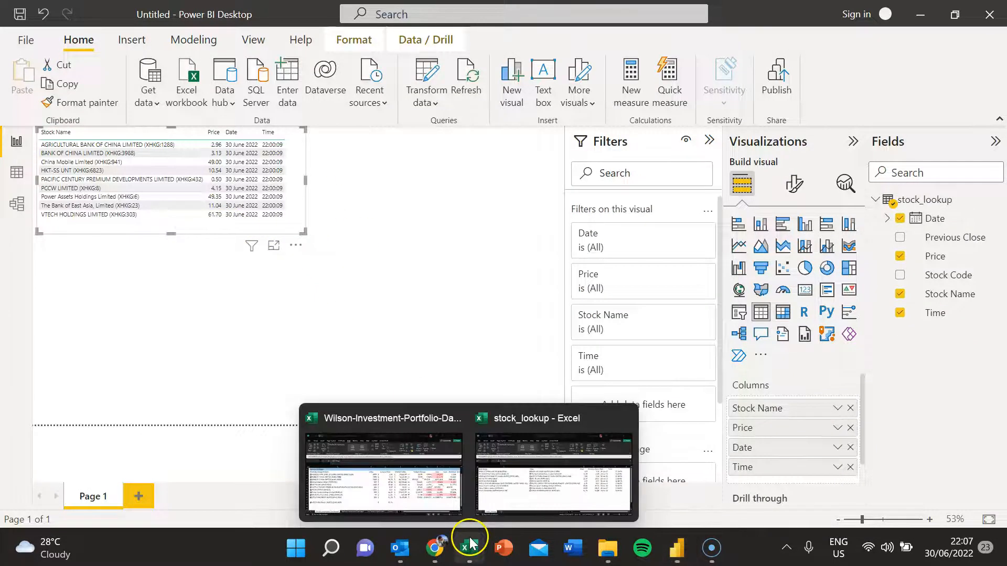
{"action": "left_click", "coordinate": [559, 505]}
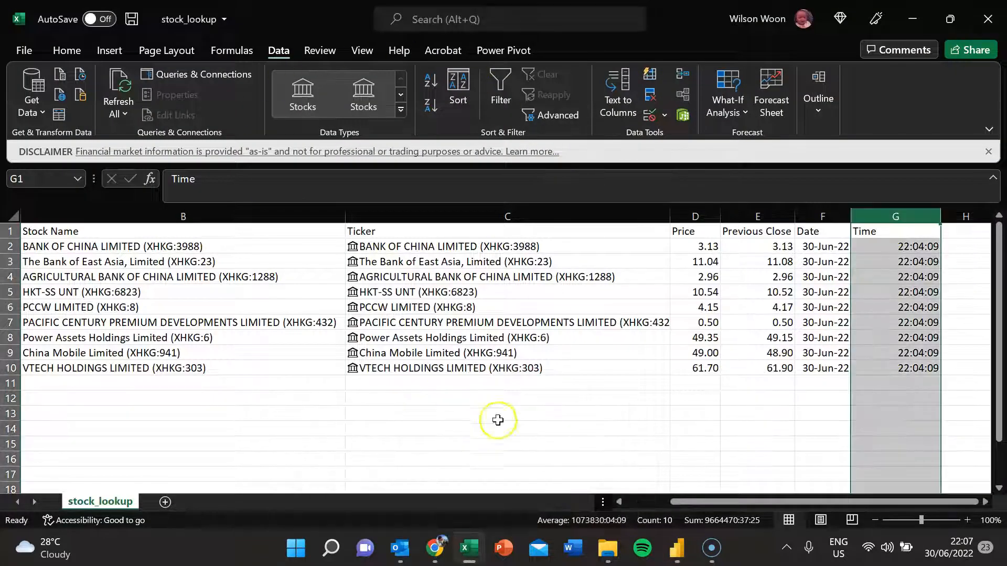
{"action": "left_click", "coordinate": [540, 431]}
{"action": "left_click", "coordinate": [579, 394]}
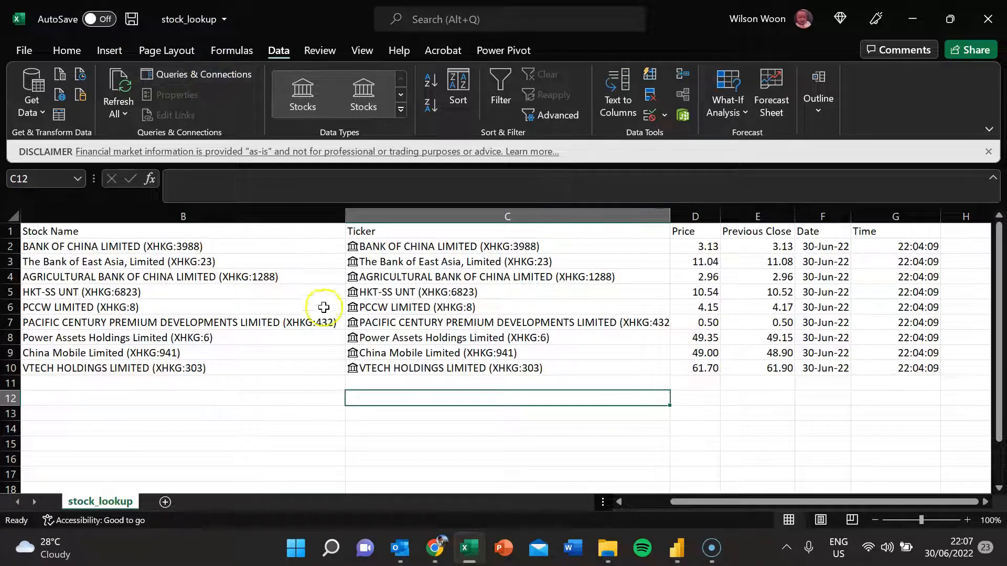
{"action": "left_click", "coordinate": [118, 111]}
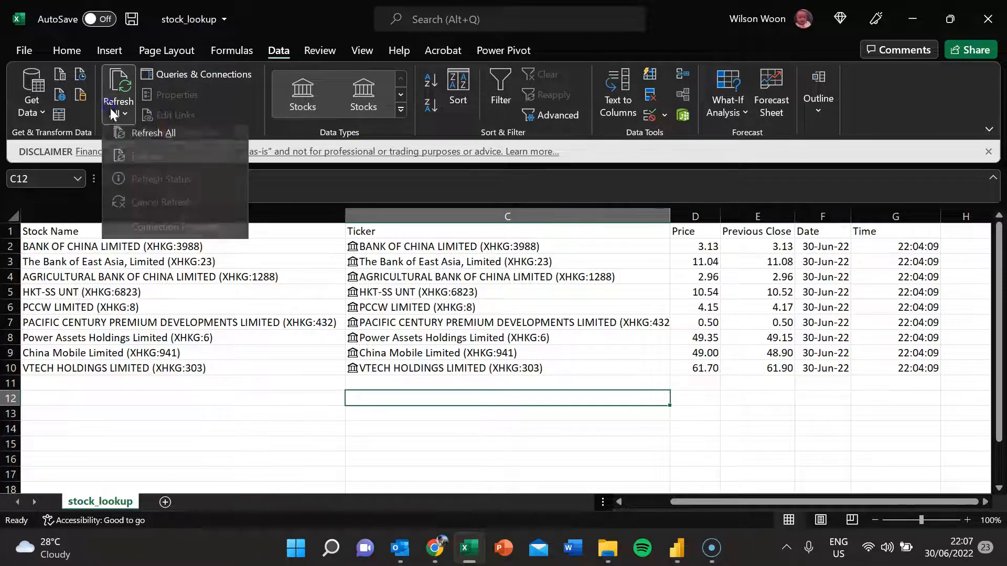
{"action": "left_click", "coordinate": [147, 138]}
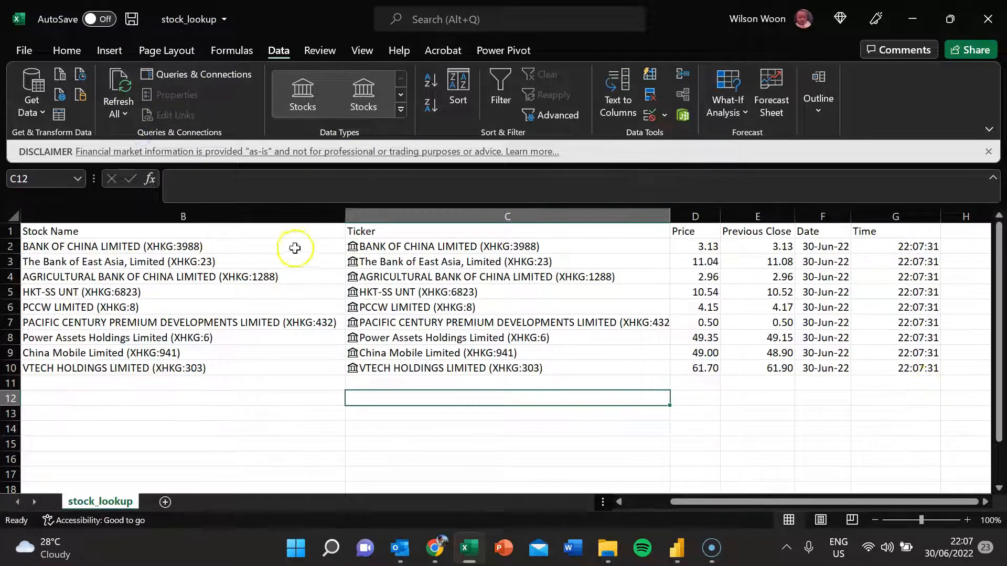
Check the Price, Date and Time columns of the refreshed worksheet
{"action": "left_click", "coordinate": [696, 216]}
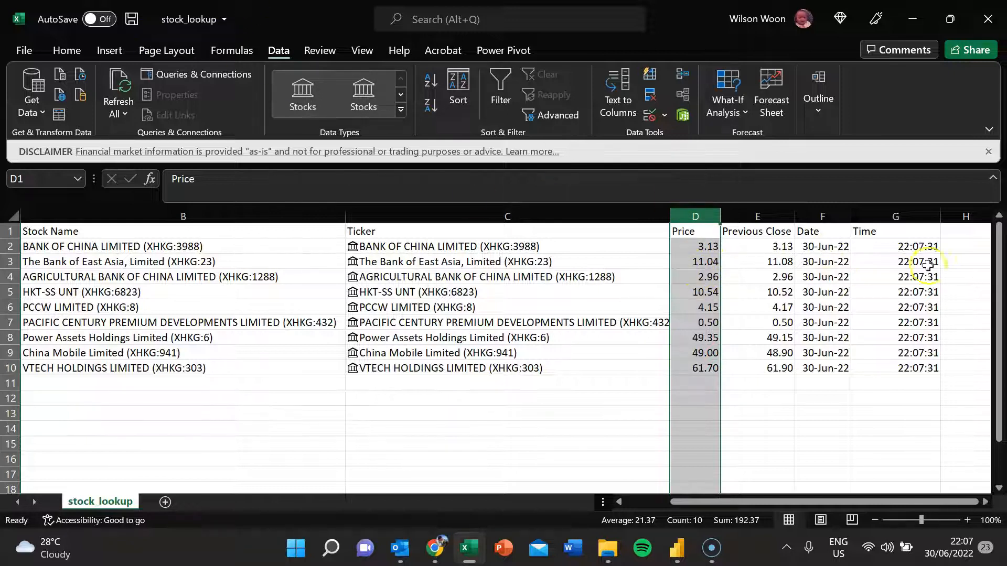
{"action": "left_click", "coordinate": [903, 217]}
{"action": "left_click", "coordinate": [818, 218]}
{"action": "left_click", "coordinate": [893, 219]}
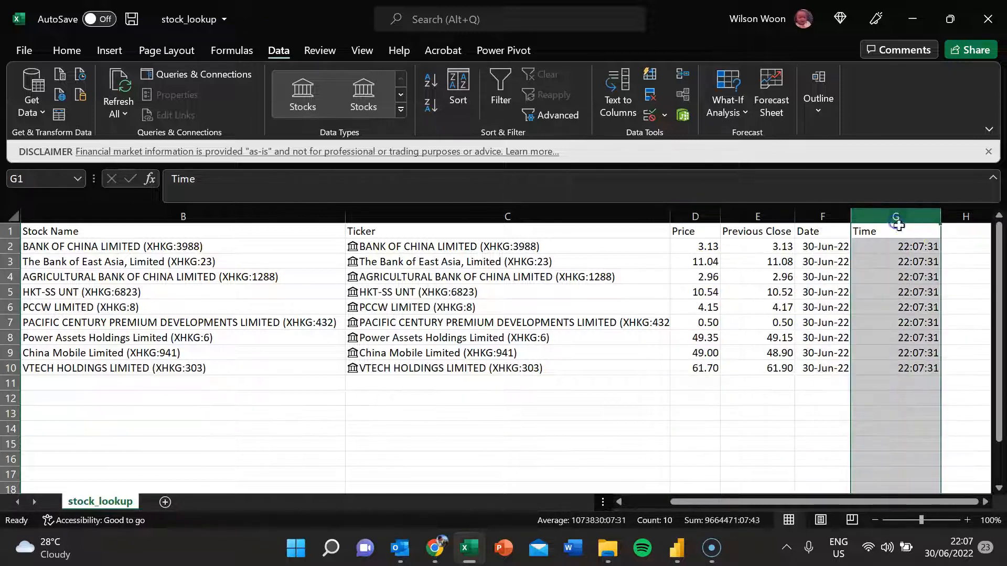
Check the Date and Time columns of the refreshed worksheet and save the stock_lookup workbook
{"action": "left_click", "coordinate": [823, 217]}
{"action": "left_click", "coordinate": [901, 216]}
{"action": "left_click", "coordinate": [132, 24]}
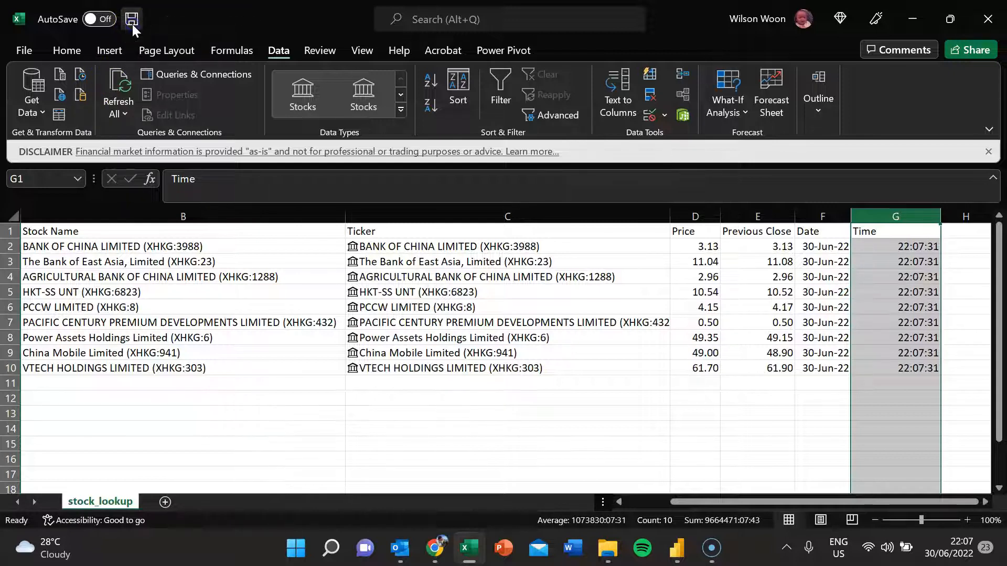
Switch to Power BI Desktop and refresh the report data from the saved stock_lookup workbook
{"action": "left_click", "coordinate": [677, 557]}
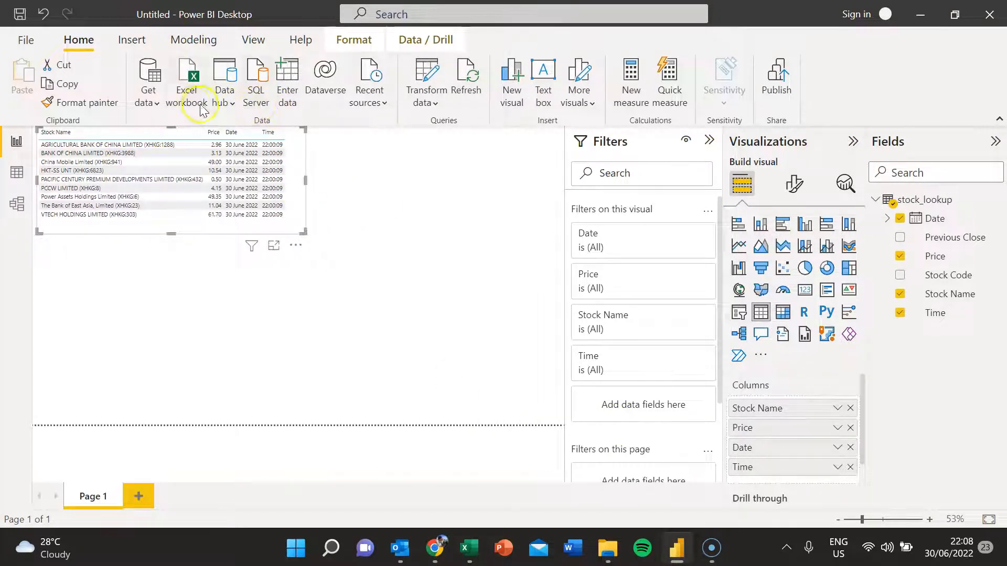
{"action": "left_click", "coordinate": [467, 87]}
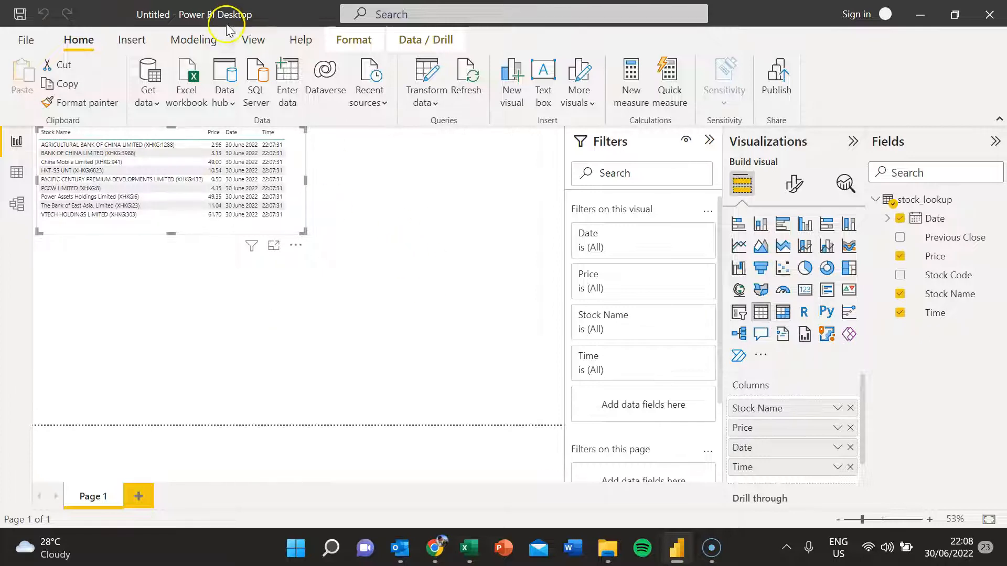
Compare the stock_lookup worksheet in Excel with the refreshed table visual in Power BI Desktop, and deselect the visual
{"action": "left_click", "coordinate": [468, 548]}
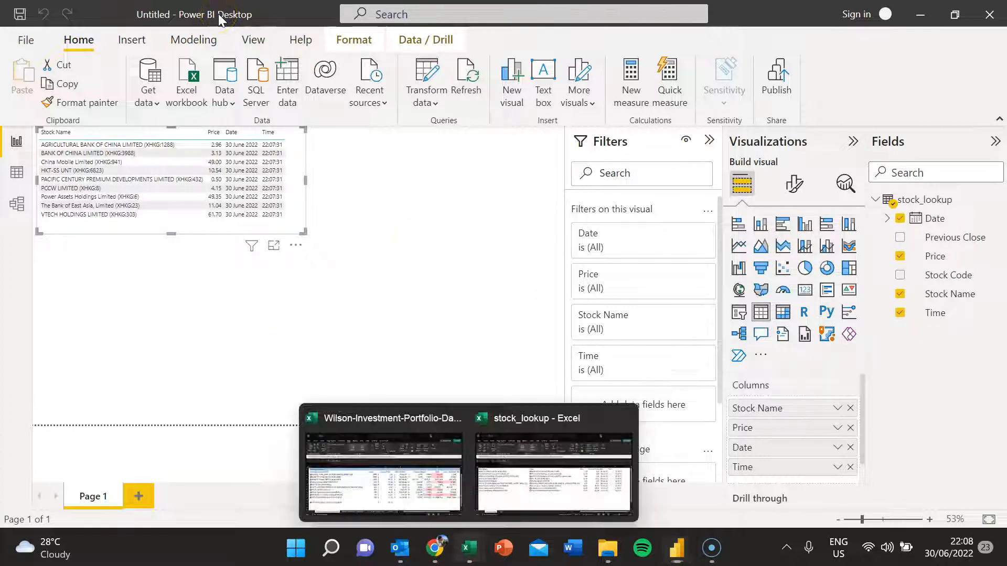
{"action": "left_click", "coordinate": [545, 493]}
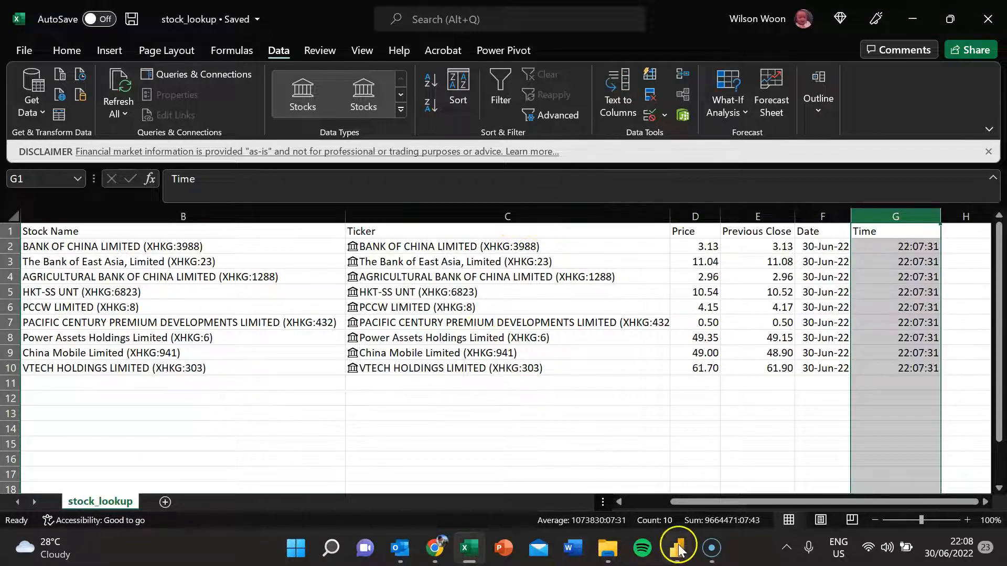
{"action": "left_click", "coordinate": [678, 551]}
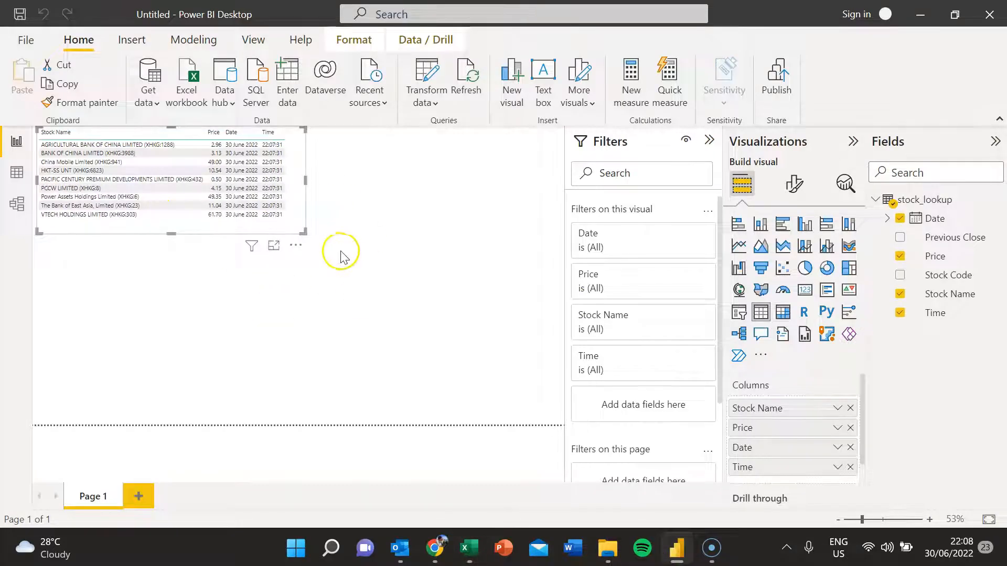
{"action": "left_click", "coordinate": [222, 355]}
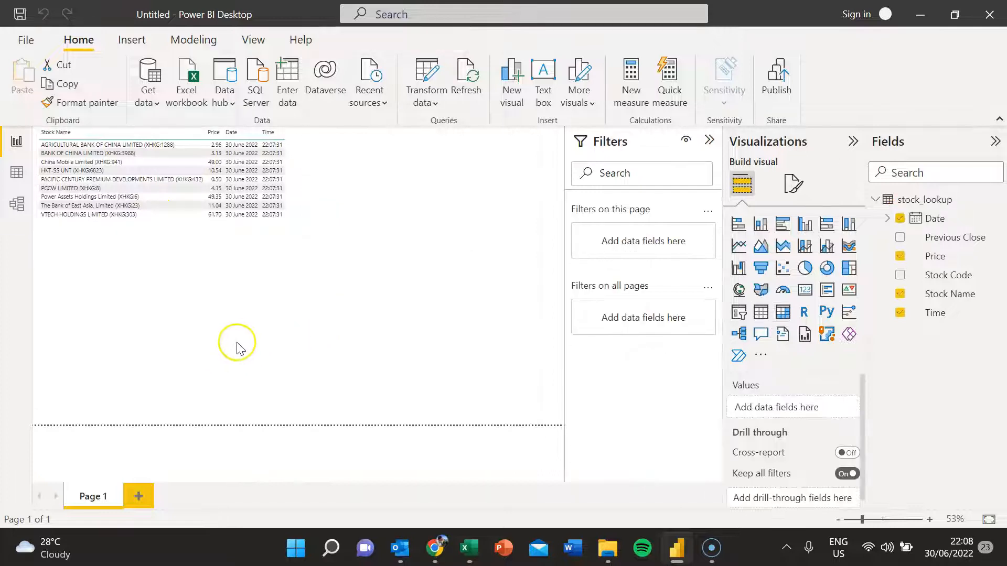